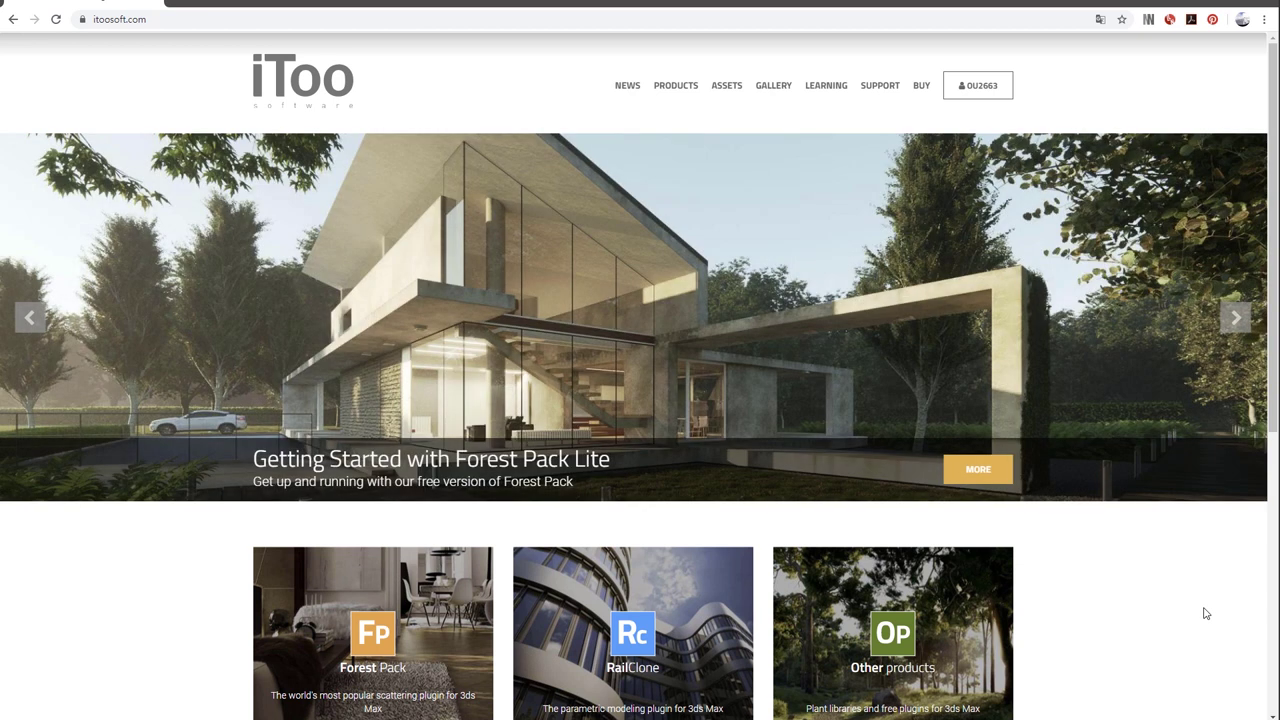
Go from the itoosoft.com homepage to the Forest Pack page's Lite/Pro download section
{"action": "scroll", "coordinate": [1050, 580], "scroll_direction": "down", "scroll_amount": 3}
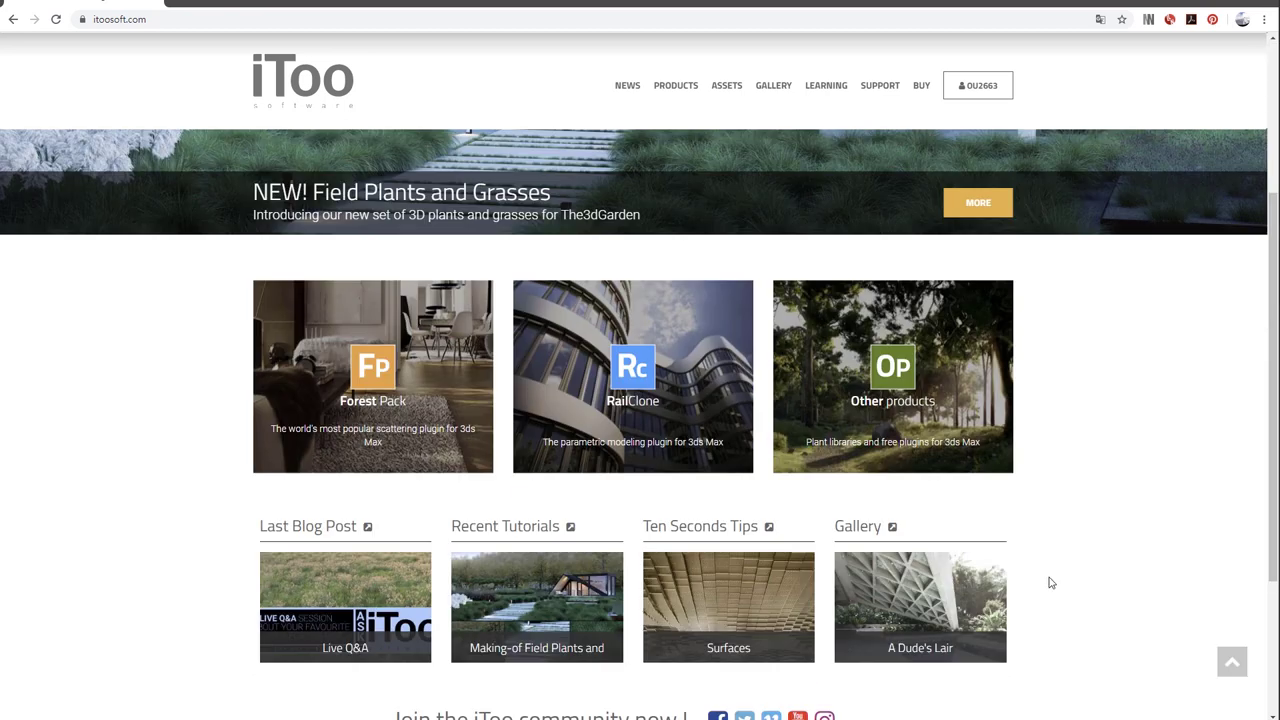
{"action": "left_click", "coordinate": [380, 388]}
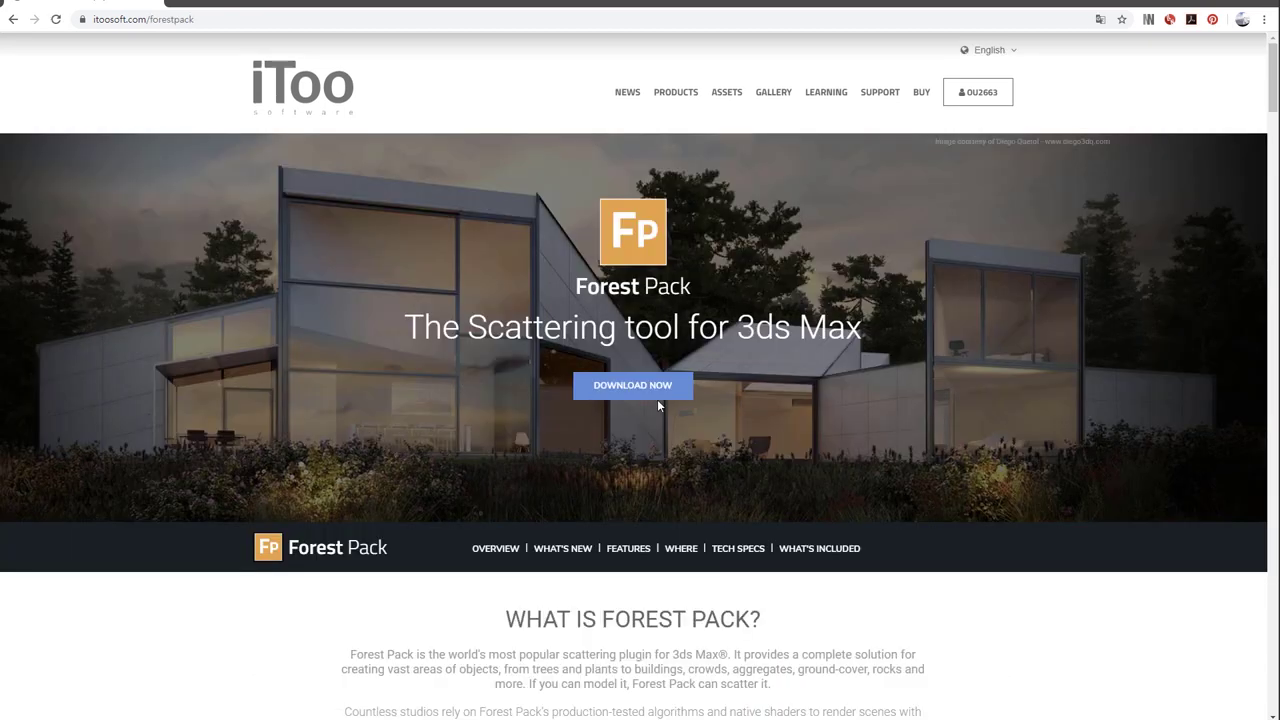
{"action": "left_click", "coordinate": [652, 394]}
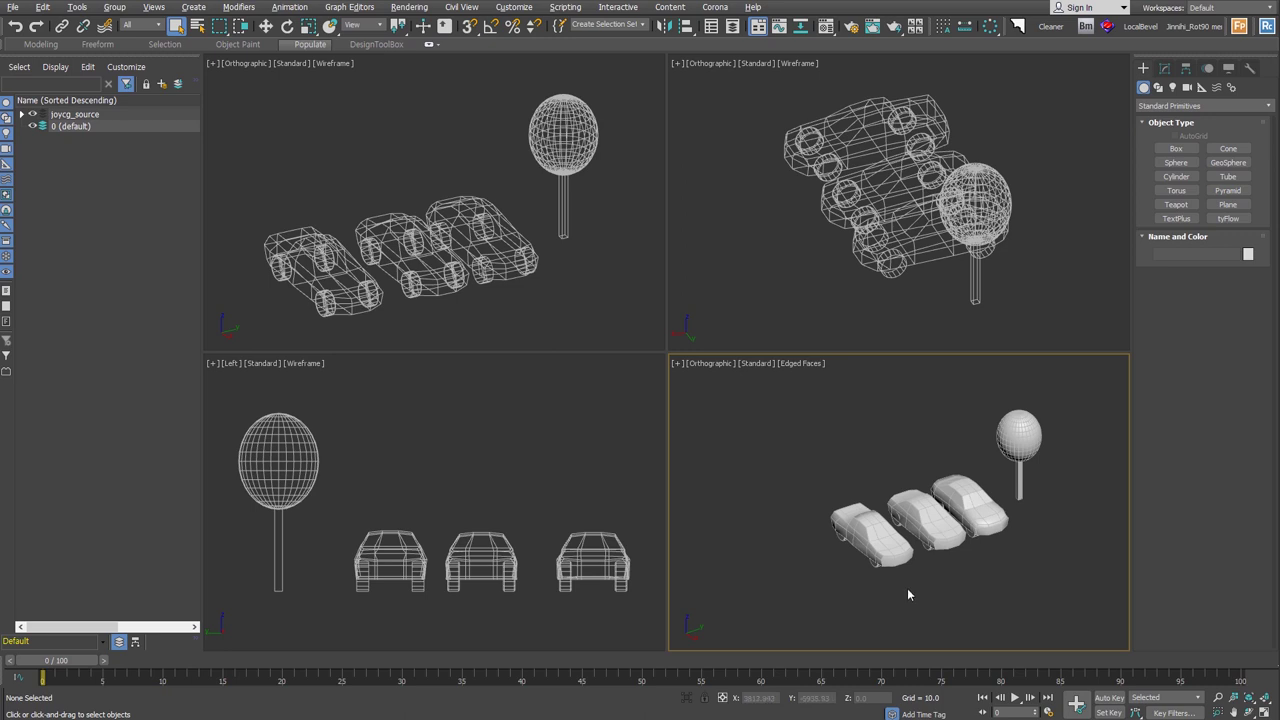
Set the Create panel's object category to iToo Software
{"action": "scroll", "coordinate": [1014, 450], "scroll_direction": "down", "scroll_amount": 3}
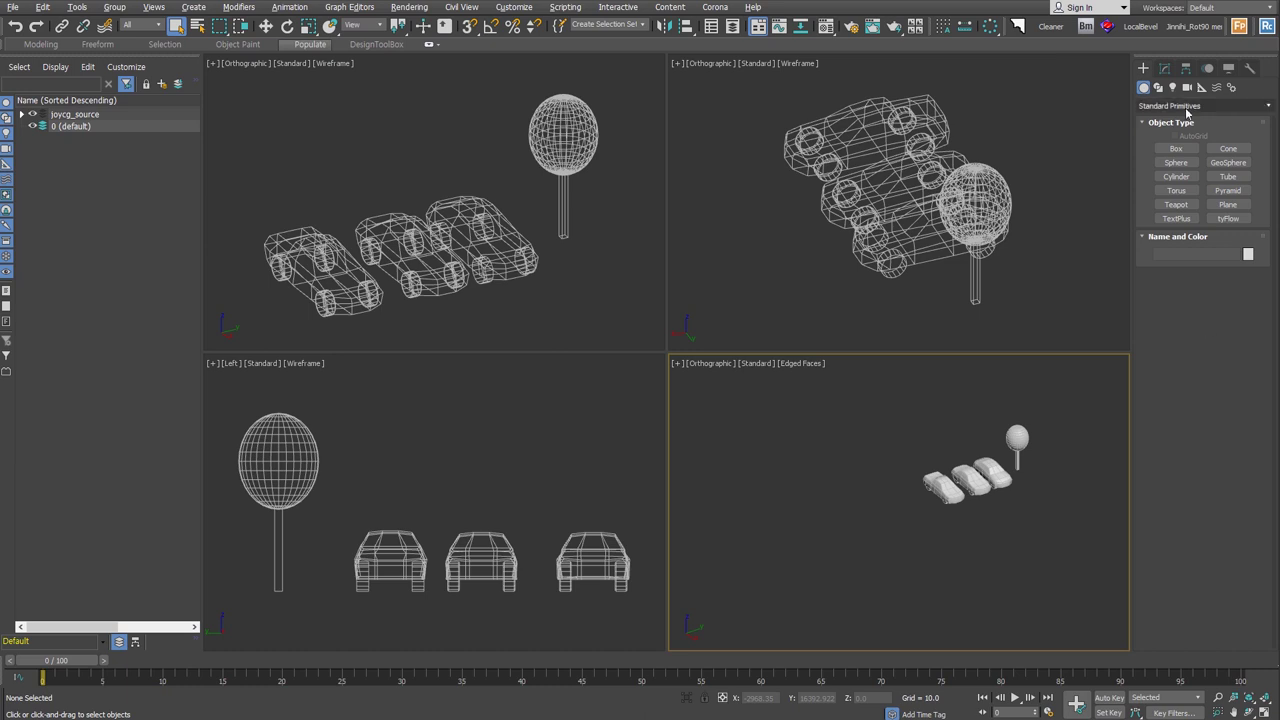
{"action": "left_click", "coordinate": [1187, 108]}
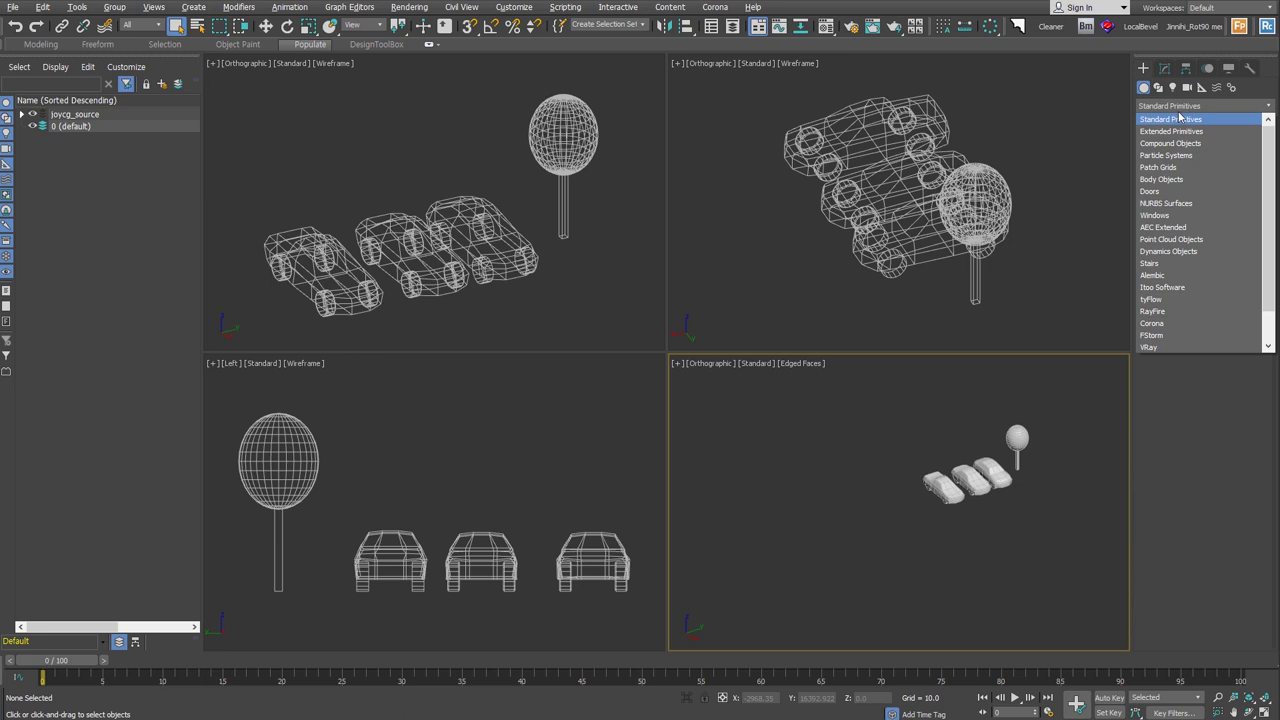
{"action": "left_click", "coordinate": [1196, 290]}
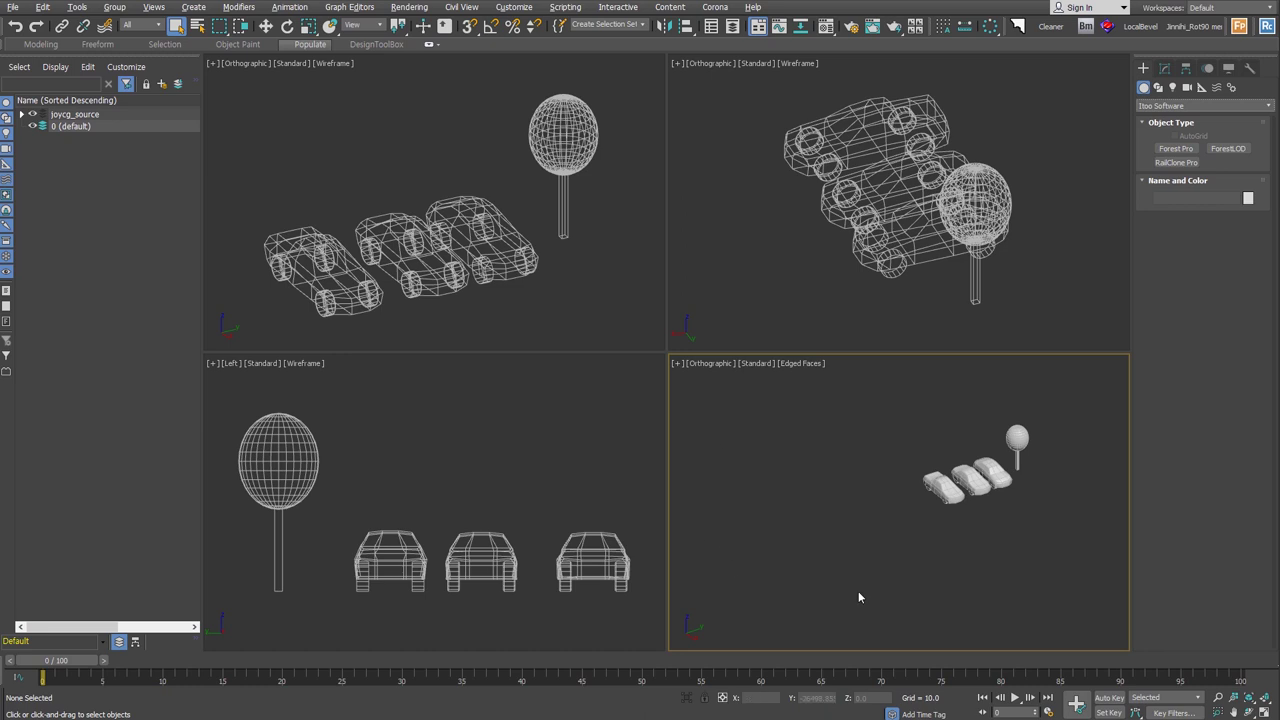
Draw a large Circle001 spline on the ground in the maximized perspective view
{"action": "left_click", "coordinate": [1158, 88]}
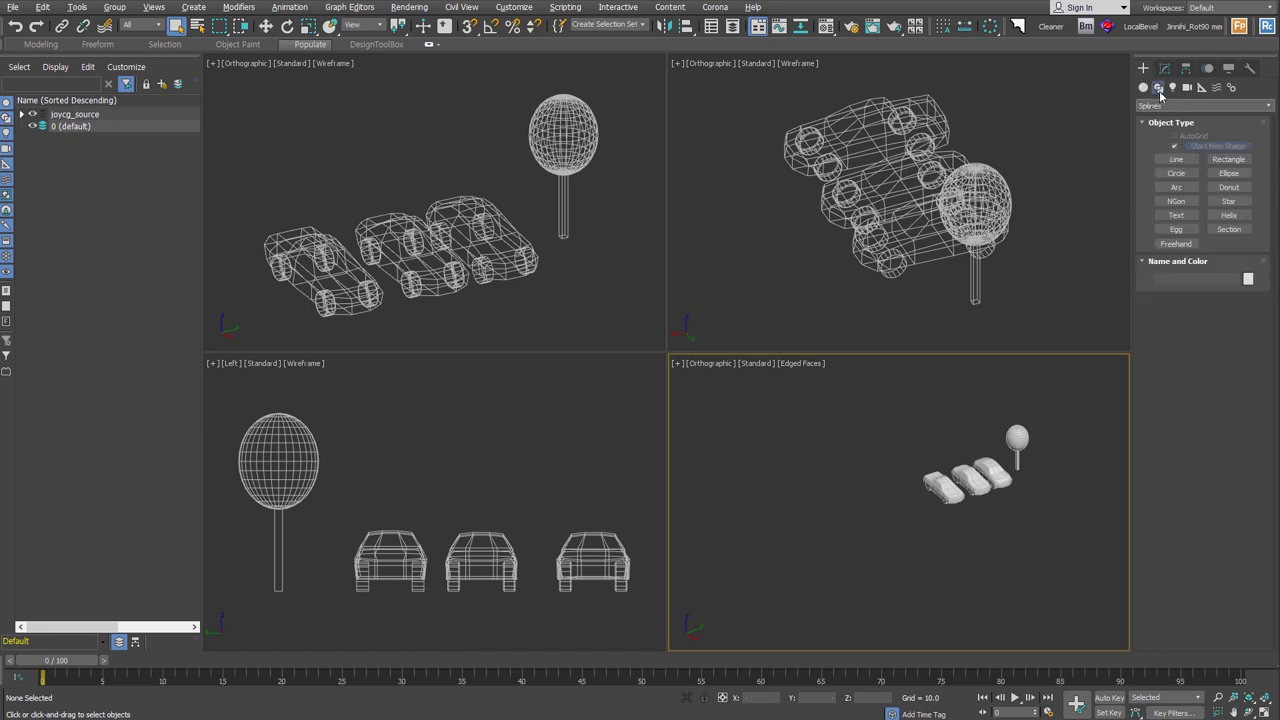
{"action": "left_click", "coordinate": [1176, 173]}
{"action": "middle_click_drag", "start_coordinate": [811, 551], "coordinate": [843, 538]}
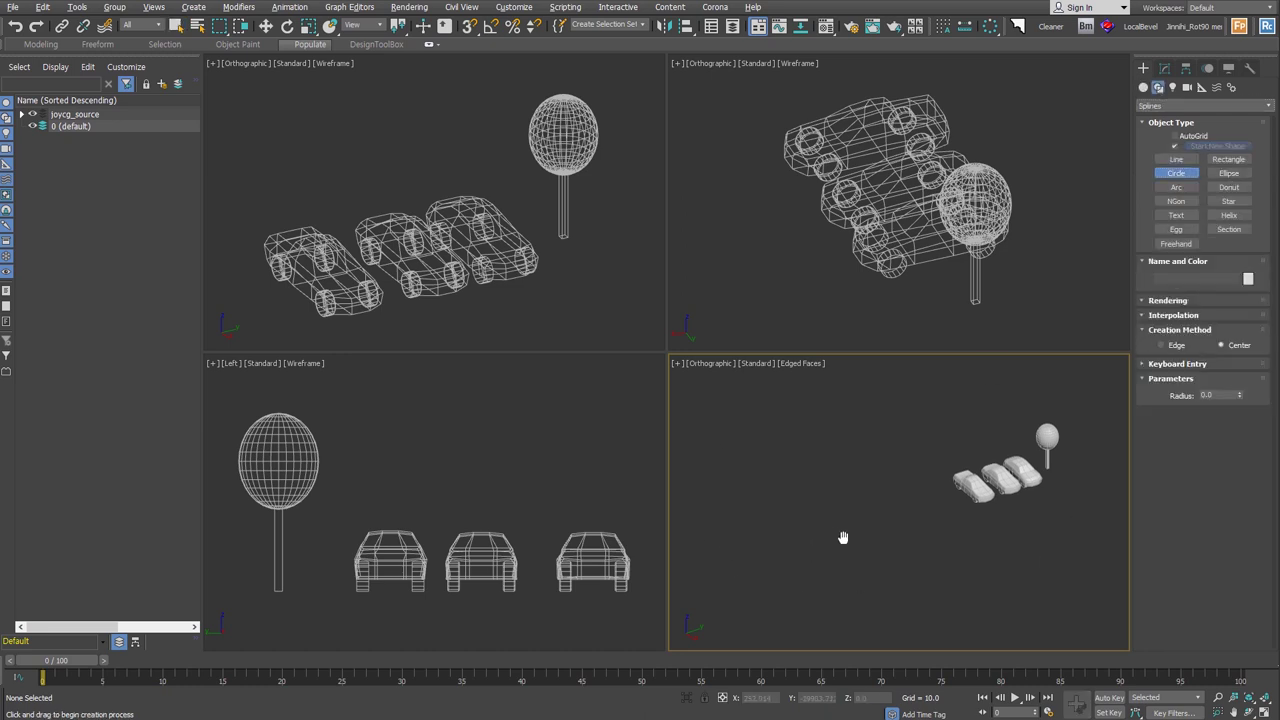
{"action": "key", "text": "alt+w"}
{"action": "left_click_drag", "start_coordinate": [557, 403], "coordinate": [783, 393]}
Orbit the view so the circle looks flatter, then choose Forest Pro from iToo Software objects
{"action": "middle_click_drag", "start_coordinate": [783, 393], "coordinate": [780, 412], "text": "alt"}
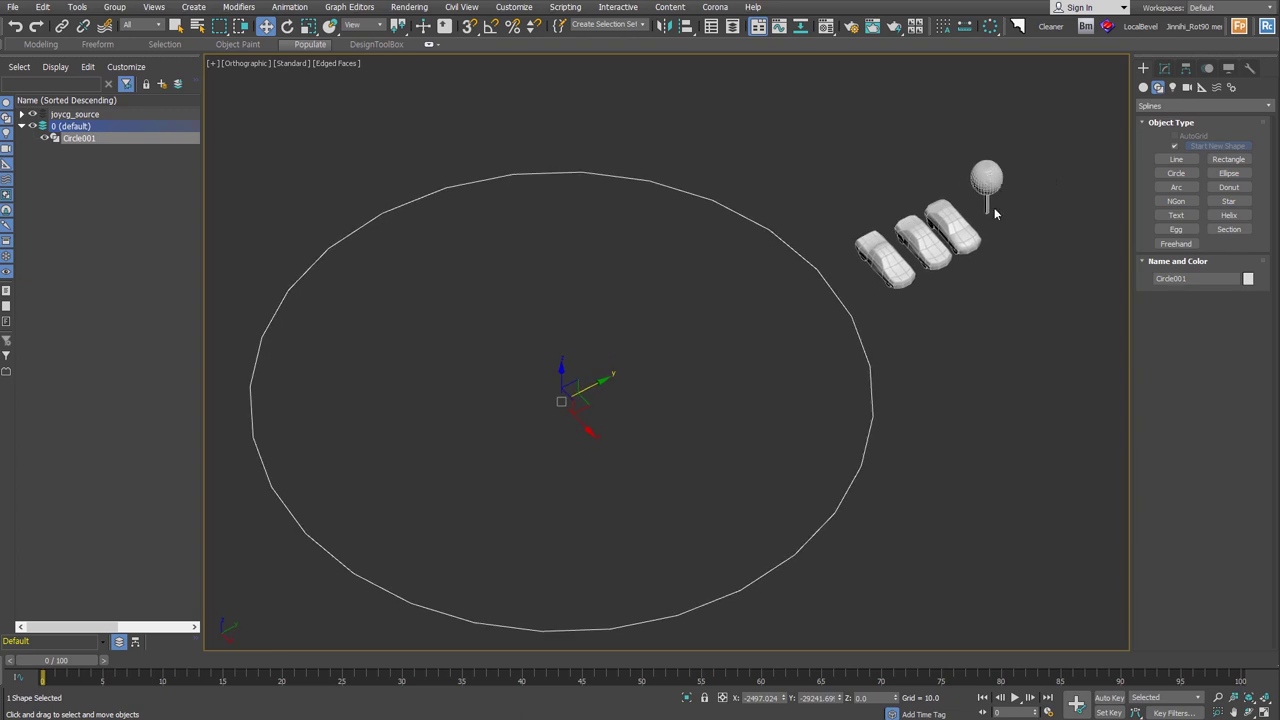
{"action": "middle_click_drag", "start_coordinate": [598, 506], "coordinate": [611, 500], "text": "alt"}
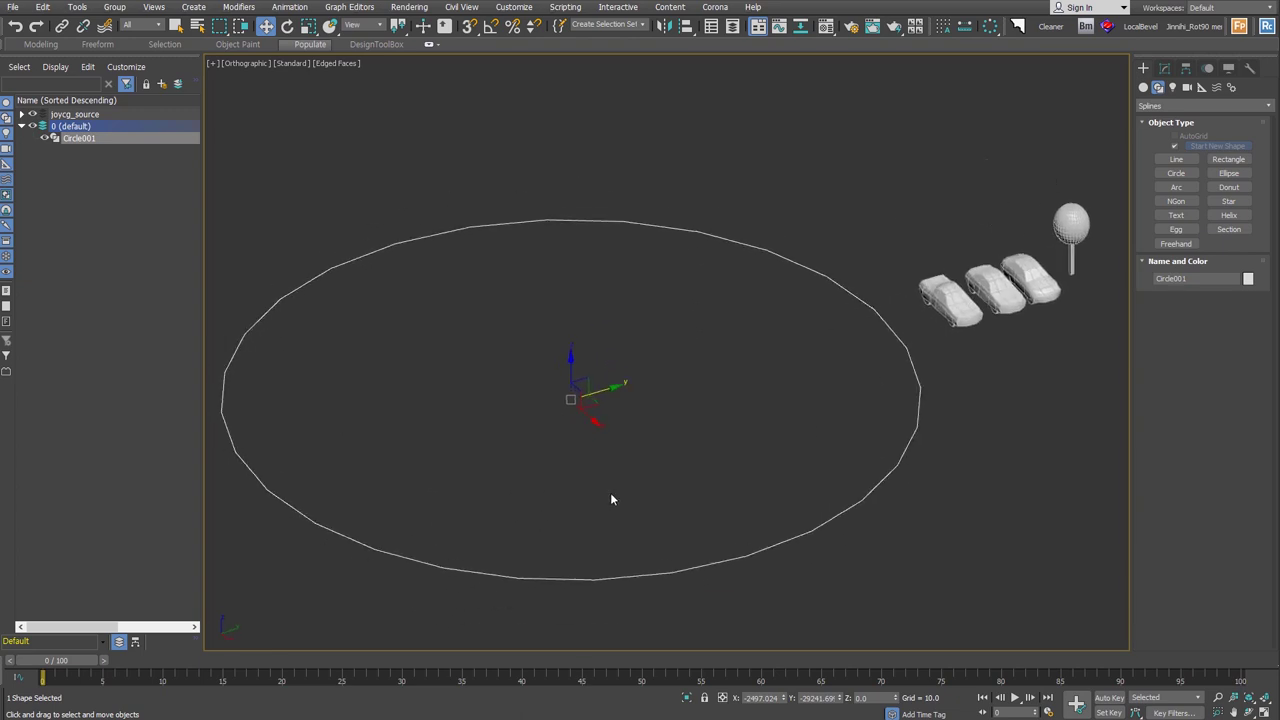
{"action": "left_click", "coordinate": [1144, 87]}
{"action": "left_click", "coordinate": [1176, 148]}
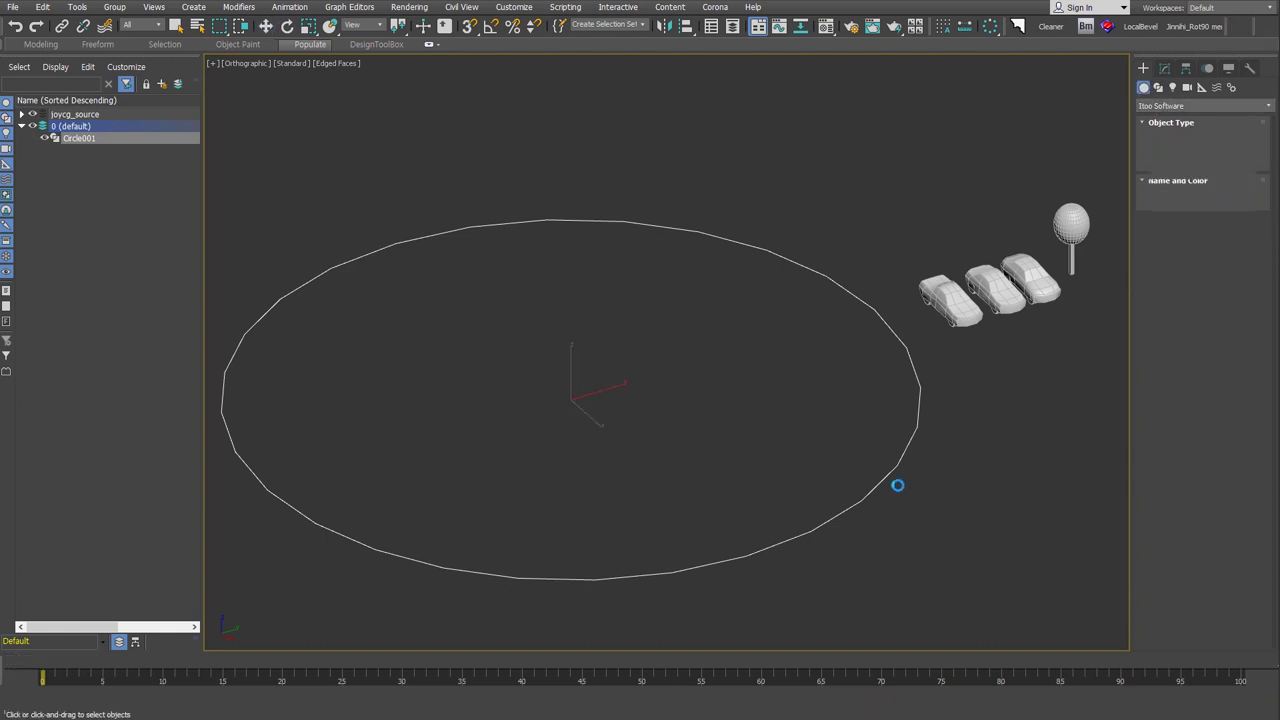
Pick Circle001 as the scatter area to create Forest001, and open its Modify settings
{"action": "left_click", "coordinate": [866, 493]}
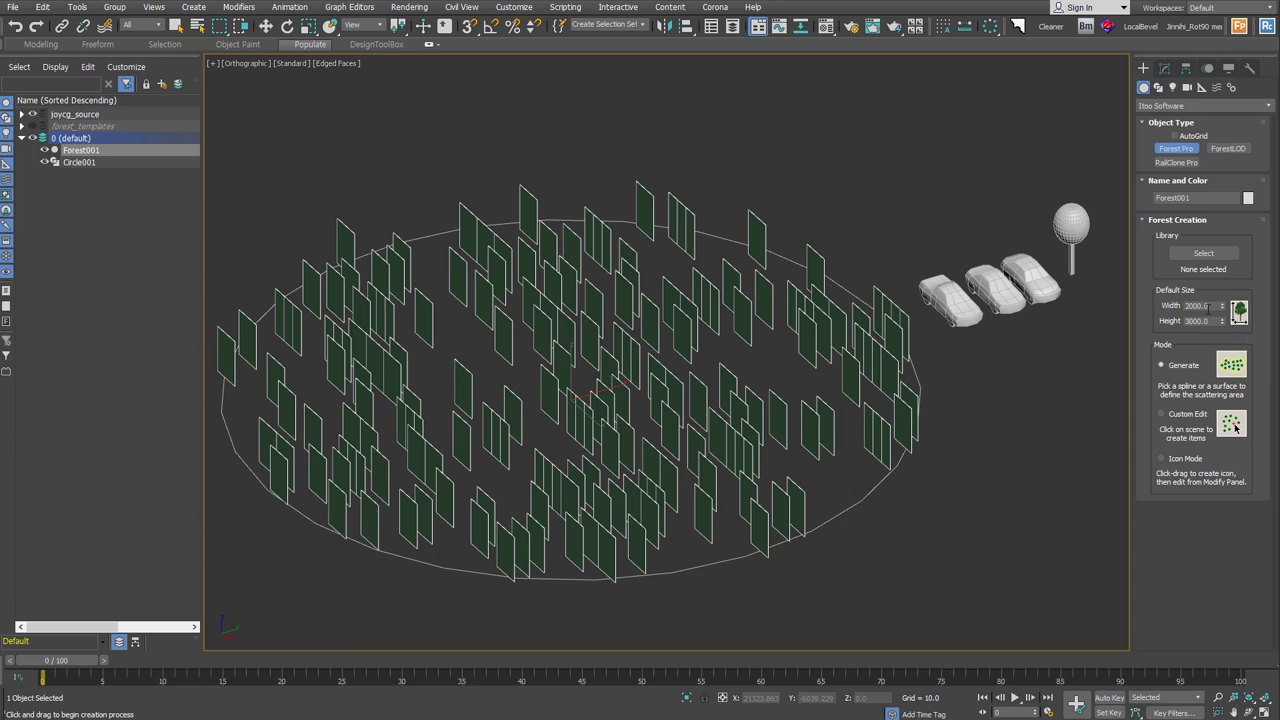
{"action": "left_click", "coordinate": [1164, 70]}
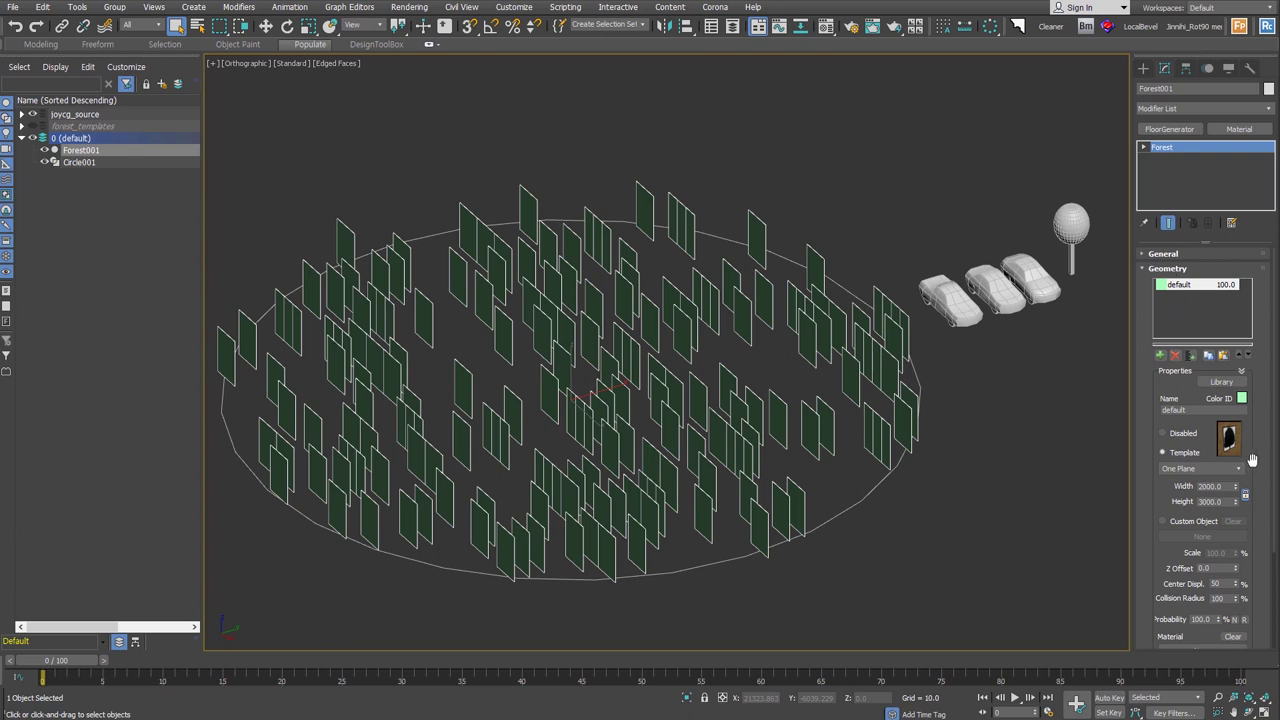
Switch Forest001's geometry to Custom Object and pick the sample lollipop tree
{"action": "left_click", "coordinate": [1183, 522]}
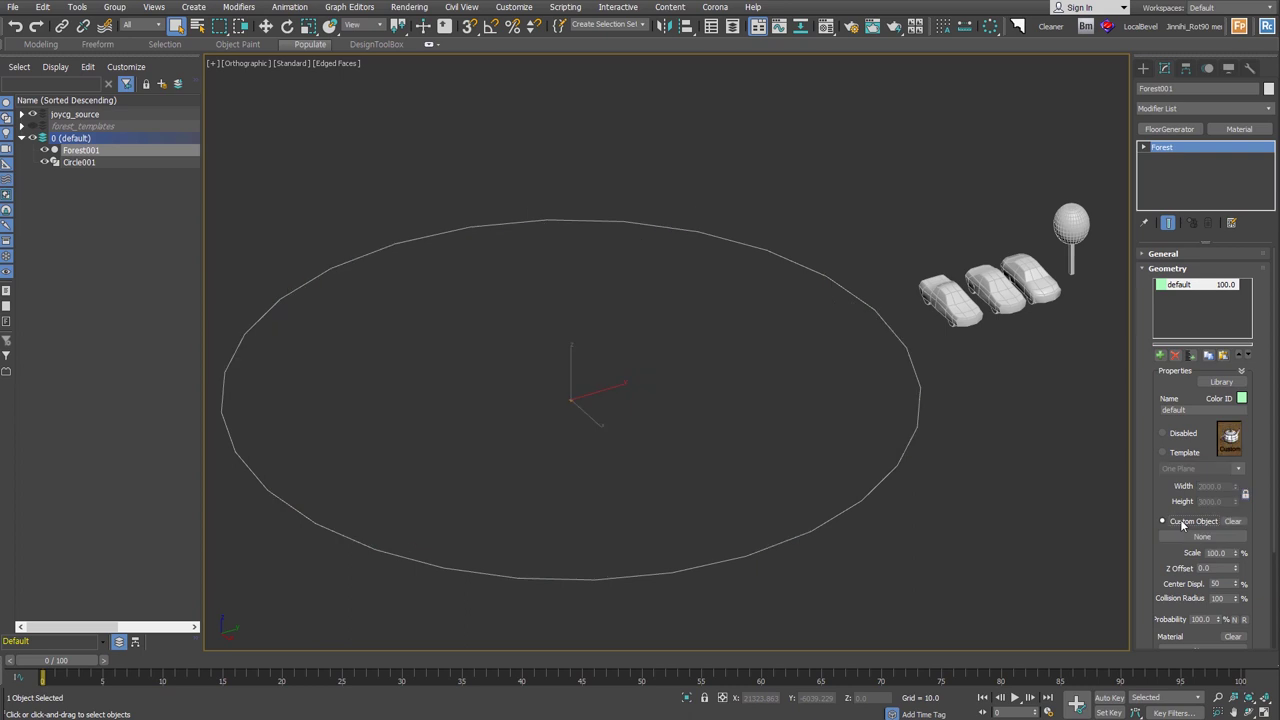
{"action": "left_click", "coordinate": [1202, 537]}
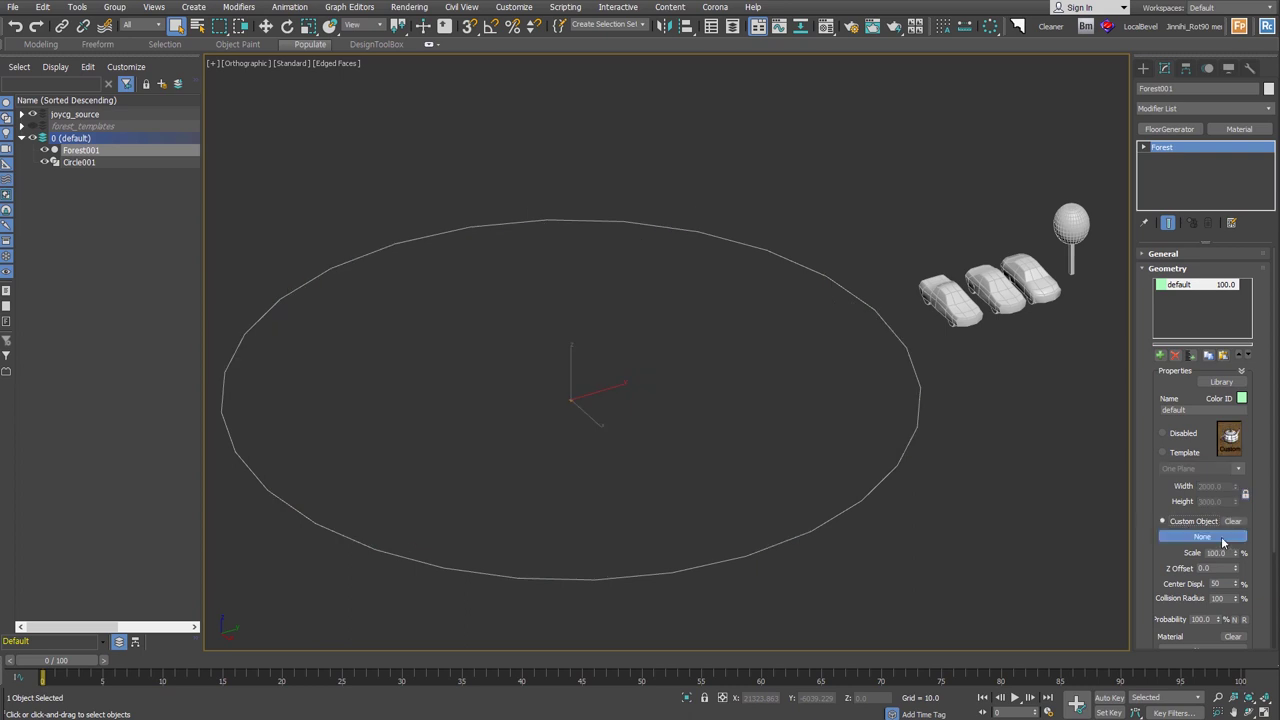
{"action": "left_click", "coordinate": [1073, 223]}
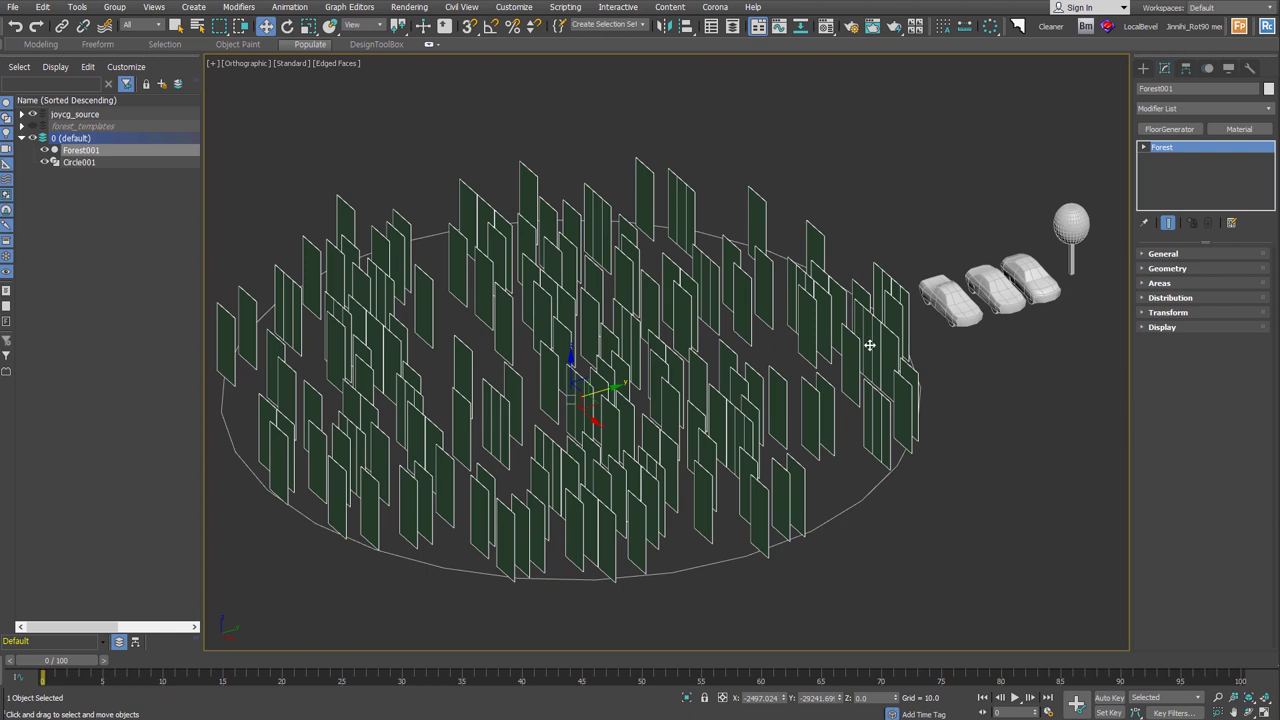
Set Forest001's viewport display to full Mesh
{"action": "left_click", "coordinate": [1177, 337]}
{"action": "left_click_drag", "start_coordinate": [1146, 376], "coordinate": [1145, 418]}
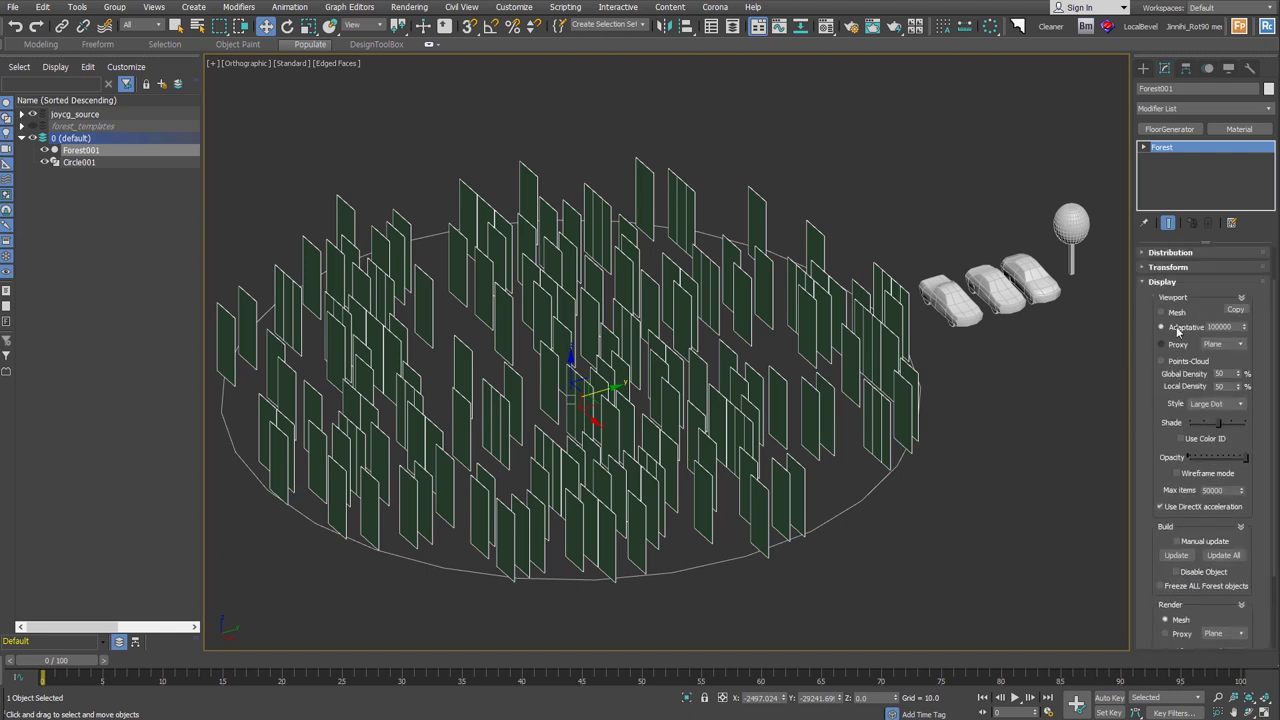
{"action": "left_click", "coordinate": [1178, 314]}
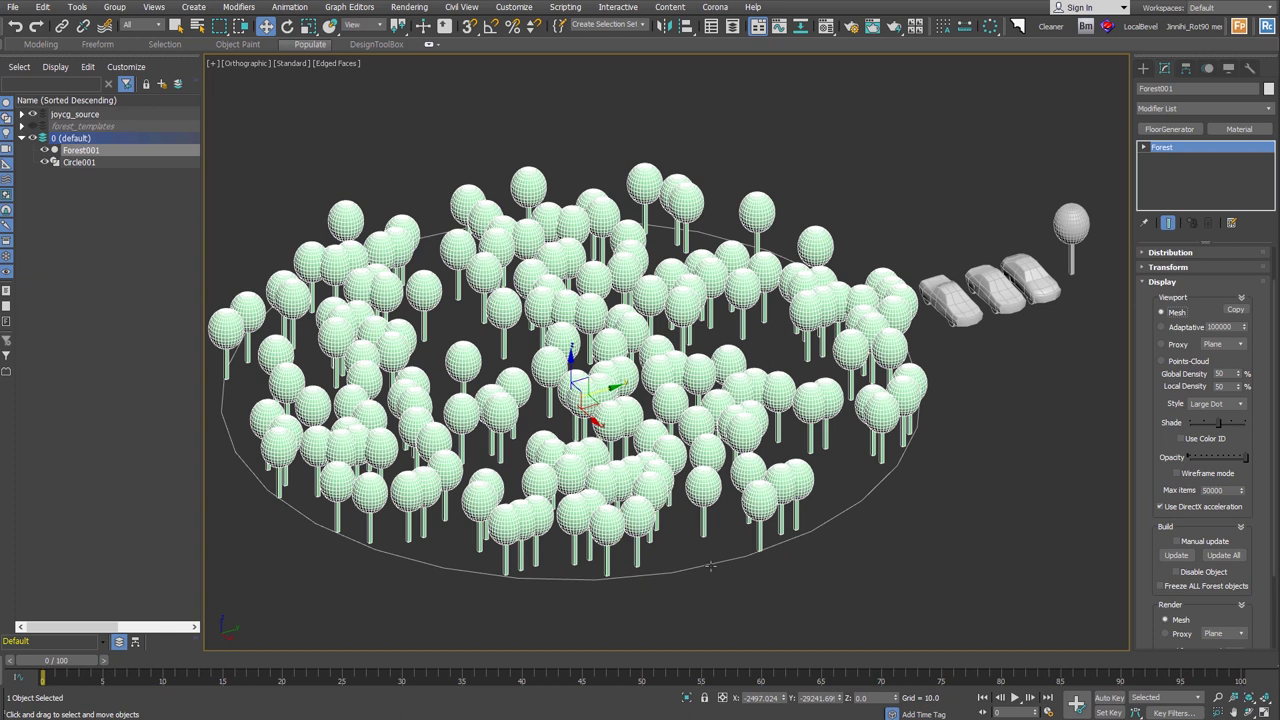
Select Circle001 and switch the viewport to Top view
{"action": "right_click", "coordinate": [708, 463]}
{"action": "left_click", "coordinate": [726, 572]}
{"action": "left_click", "coordinate": [729, 561]}
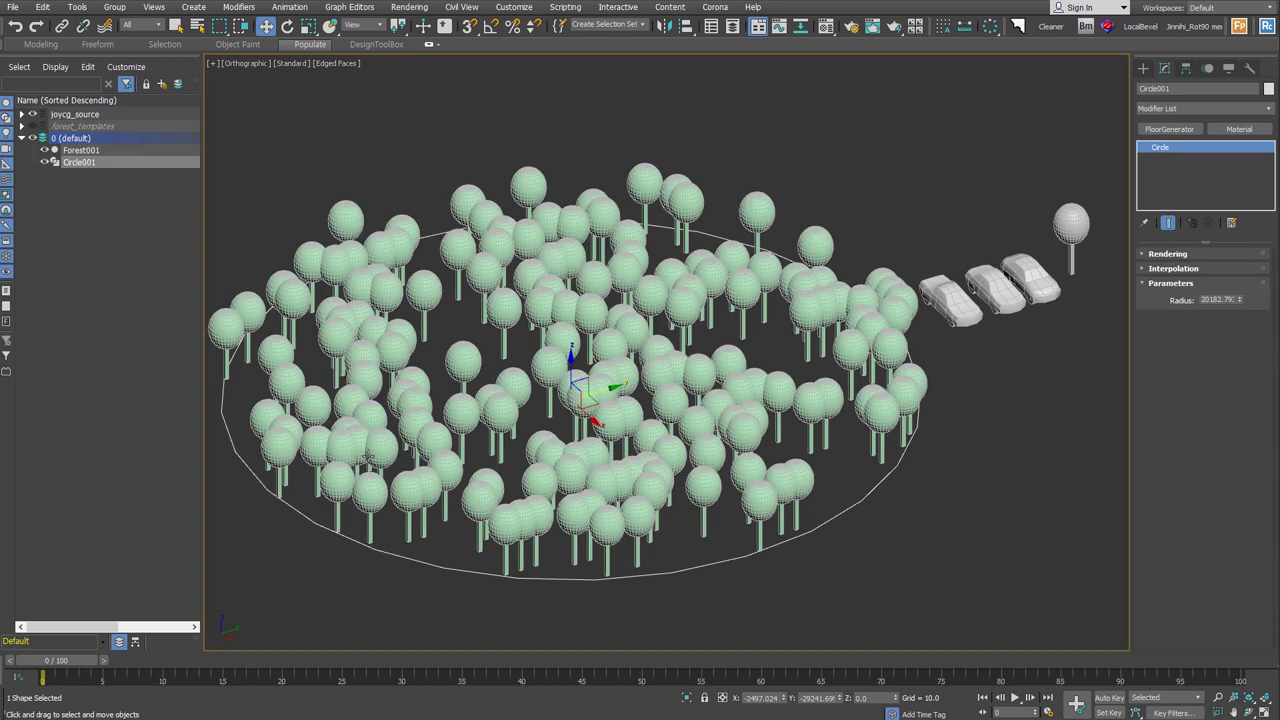
{"action": "key", "text": "t"}
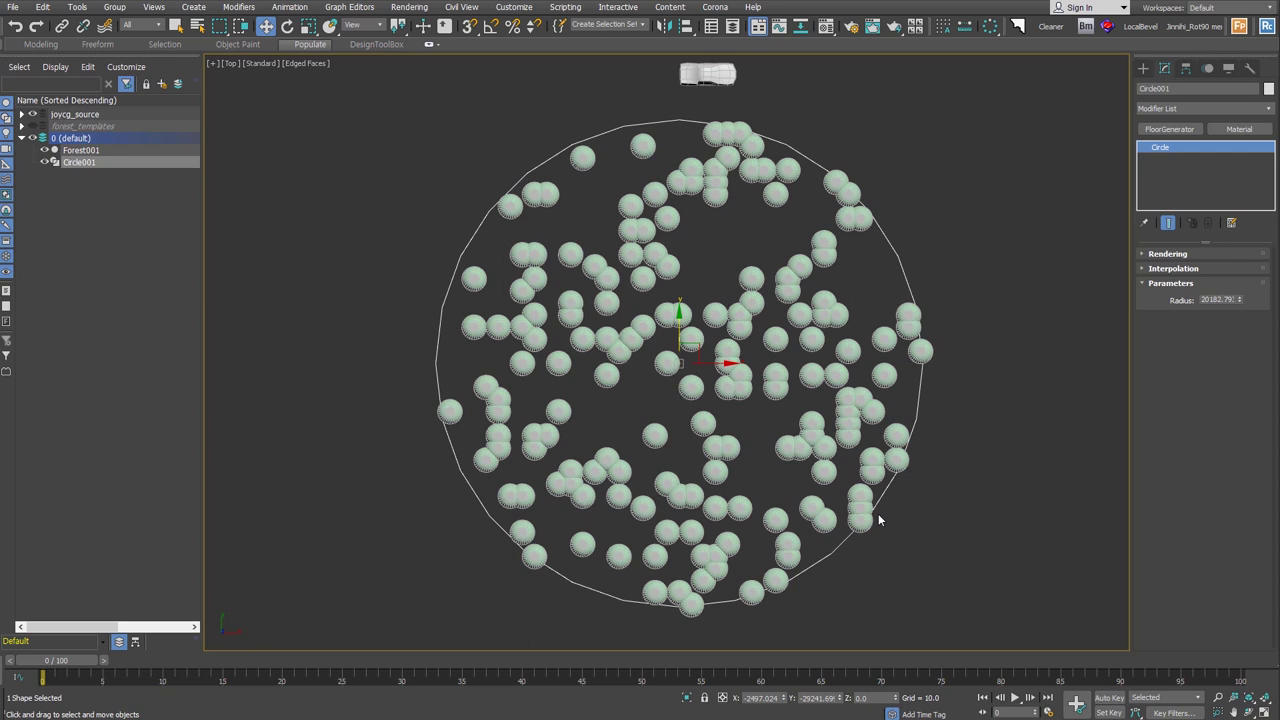
Reselect Forest001, collapse Display, and open Distribution to the Density X Units field
{"action": "left_click", "coordinate": [878, 516]}
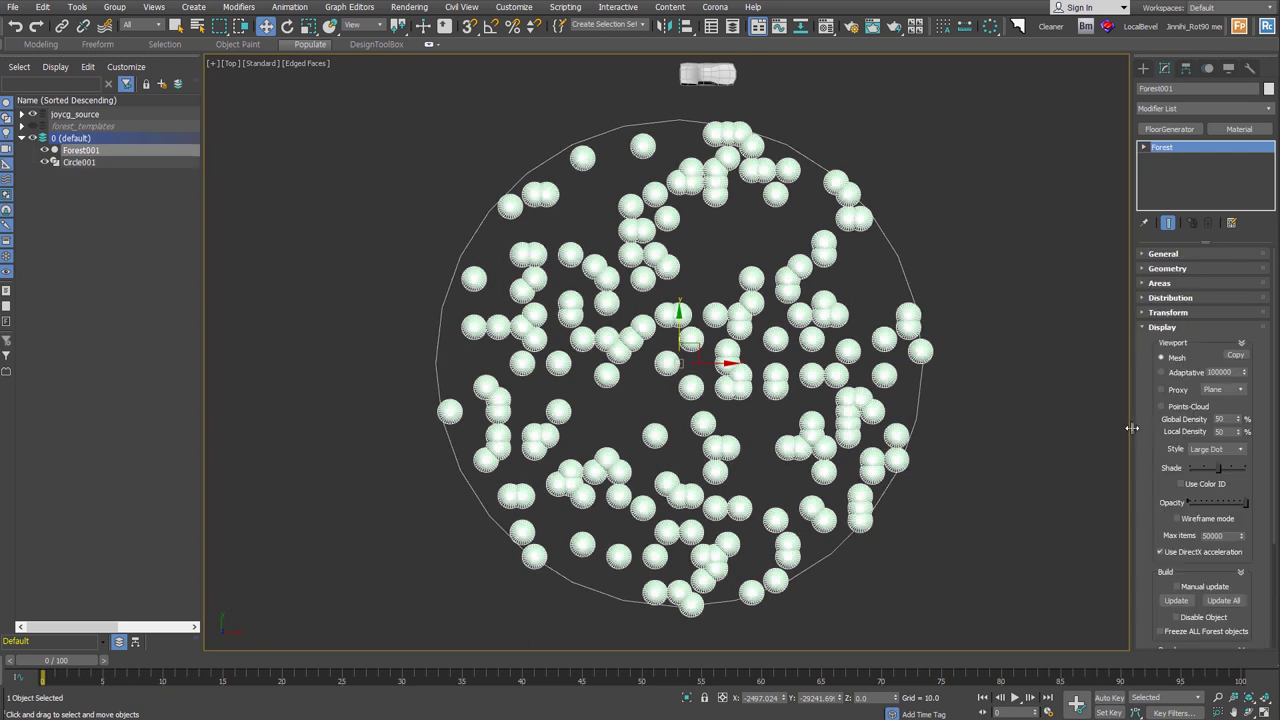
{"action": "left_click", "coordinate": [1174, 328]}
{"action": "left_click", "coordinate": [1170, 298]}
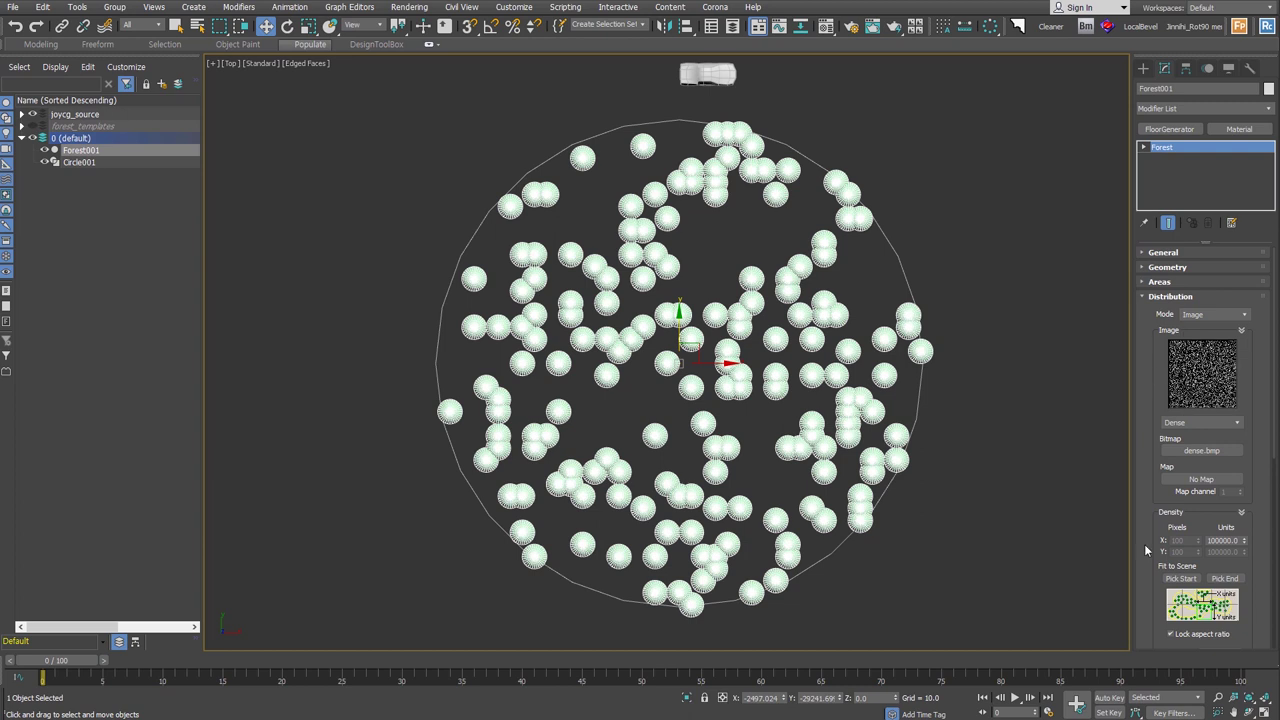
{"action": "left_click", "coordinate": [1221, 541]}
{"action": "scroll", "coordinate": [801, 337], "scroll_direction": "down", "scroll_amount": 4}
Draw a rectangle spline around the forest in the Top view
{"action": "left_click", "coordinate": [1158, 87]}
{"action": "left_click", "coordinate": [1228, 159]}
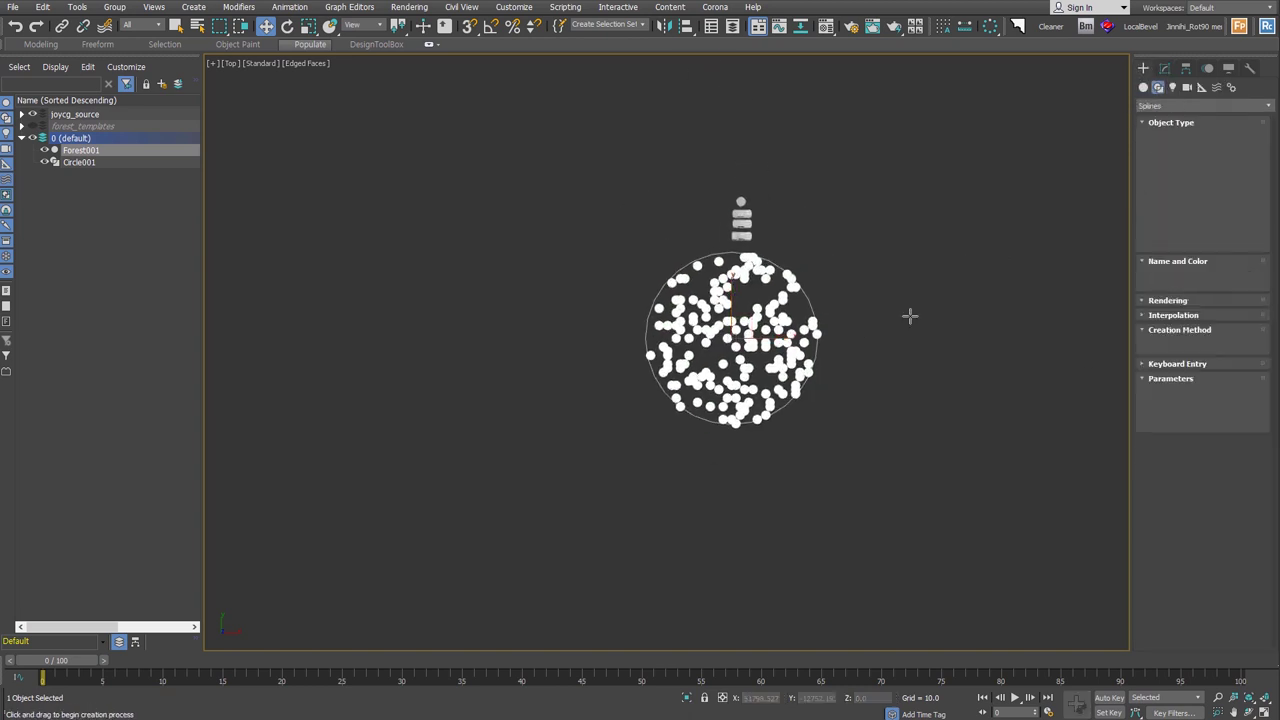
{"action": "middle_click_drag", "start_coordinate": [866, 334], "coordinate": [751, 376]}
{"action": "scroll", "coordinate": [751, 376], "scroll_direction": "down", "scroll_amount": 3}
{"action": "left_click_drag", "start_coordinate": [506, 214], "coordinate": [904, 543]}
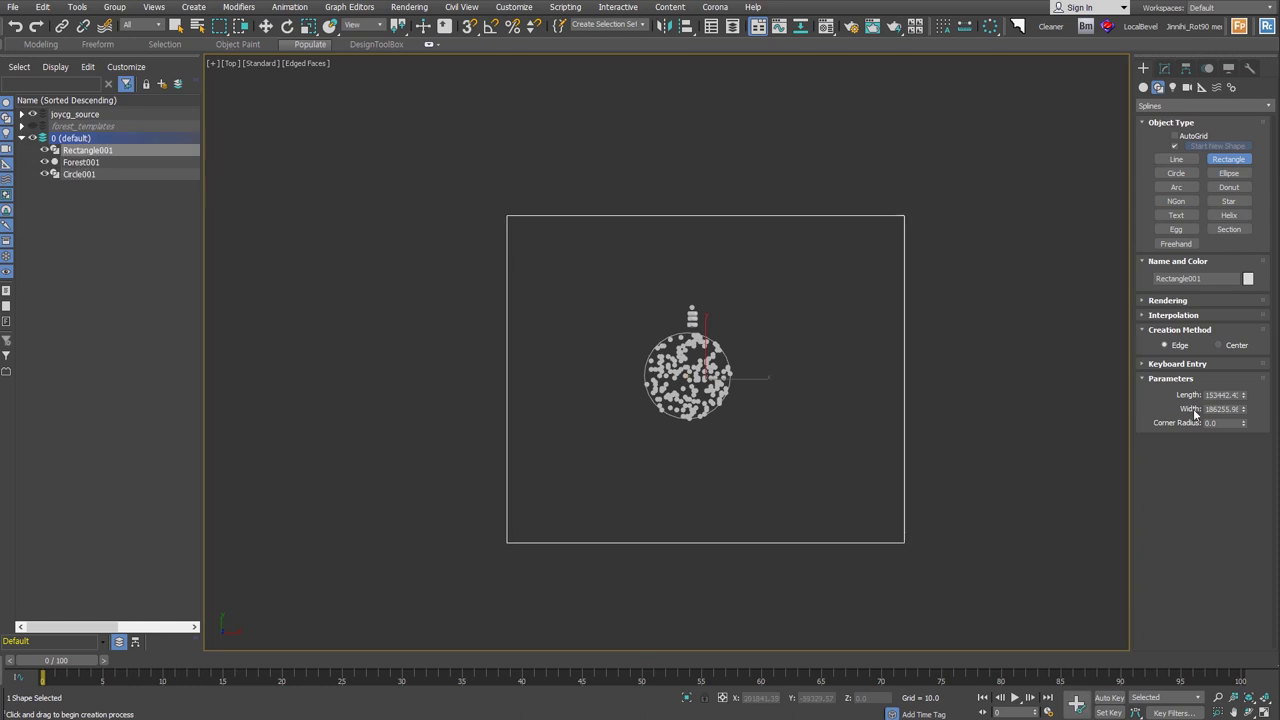
Set Rectangle001's length and width to 100000, then reselect Forest001
{"action": "type", "text": "100000"}
{"action": "key", "text": "Tab"}
{"action": "type", "text": "100000"}
{"action": "key", "text": "Return"}
{"action": "scroll", "coordinate": [691, 416], "scroll_direction": "up", "scroll_amount": 2}
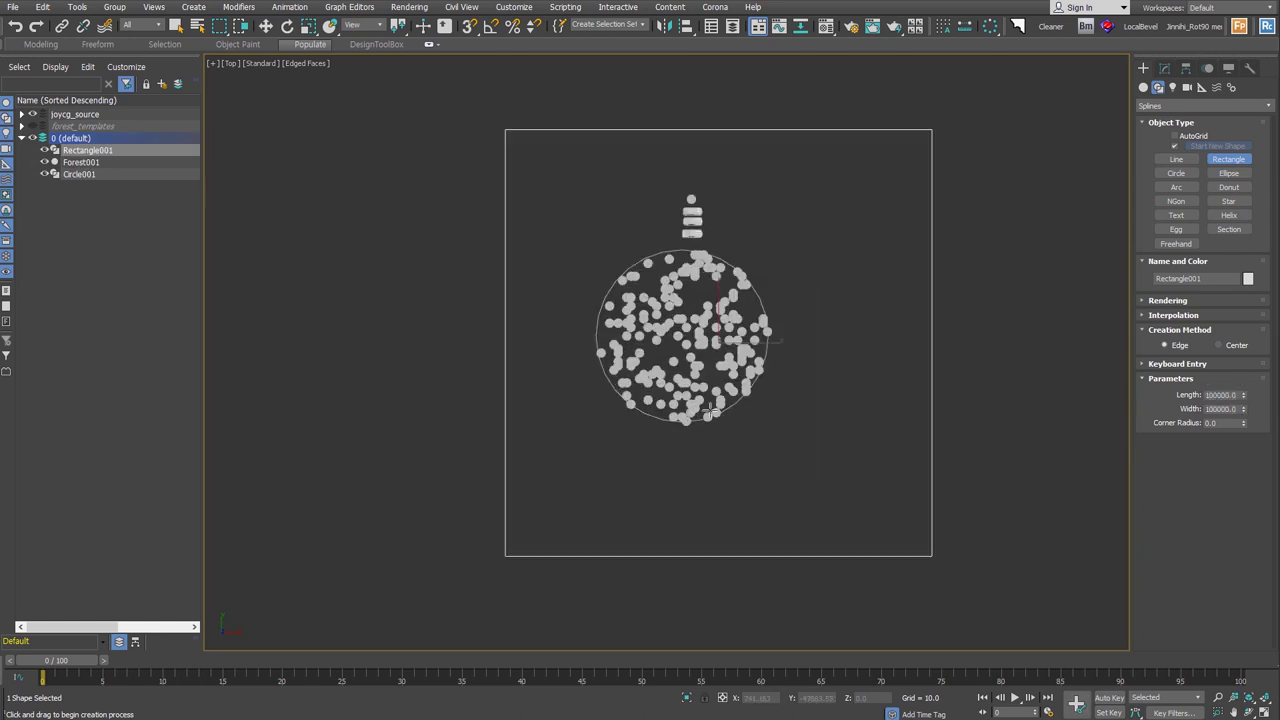
{"action": "left_click", "coordinate": [690, 330]}
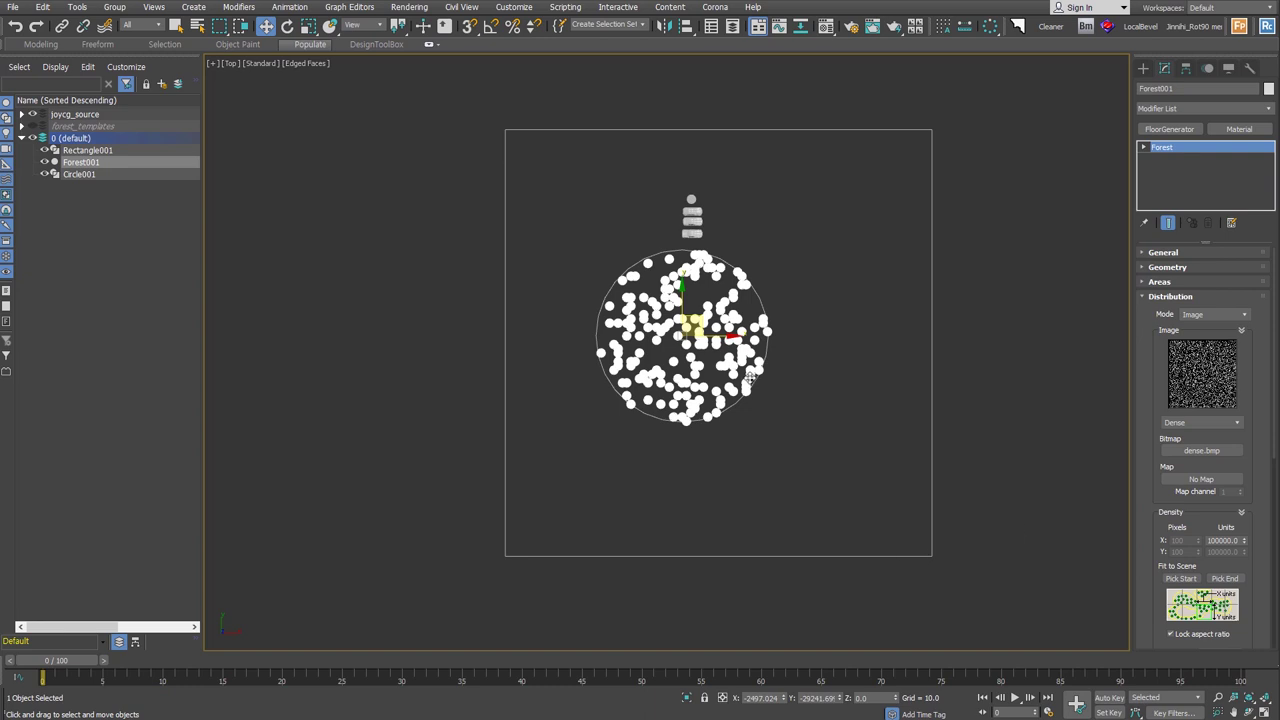
Change Forest001's Density X Units to 50000 and select the rectangle to check its size
{"action": "double_click", "coordinate": [1224, 541]}
{"action": "type", "text": "50000"}
{"action": "key", "text": "Return"}
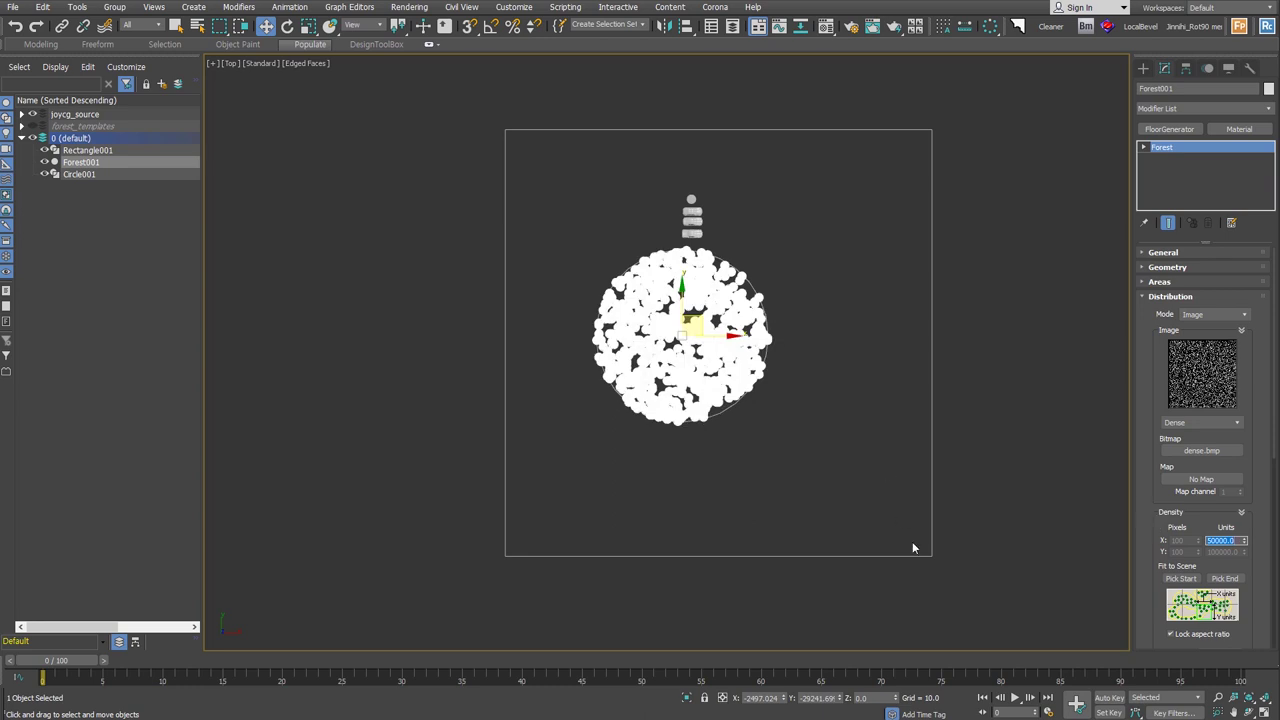
{"action": "left_click", "coordinate": [912, 554]}
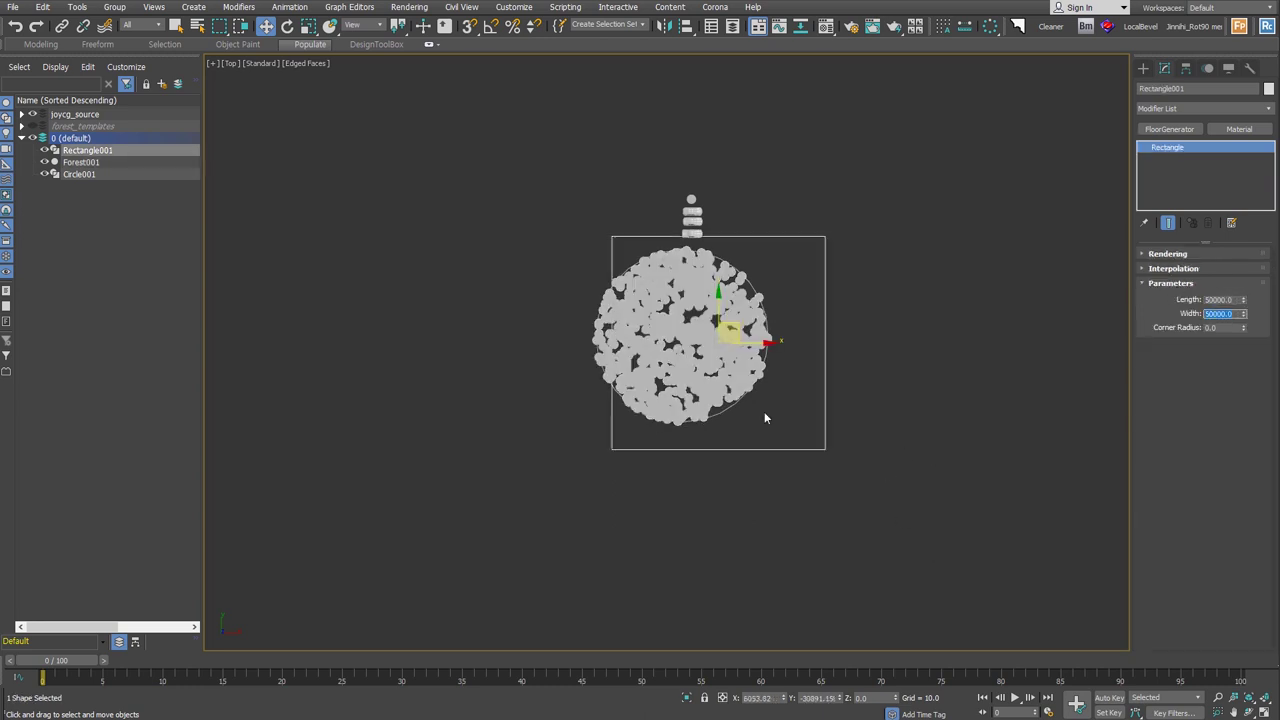
Select Forest001, switch to smooth shading, and orbit into a tilted close-up of the trees
{"action": "scroll", "coordinate": [764, 411], "scroll_direction": "up", "scroll_amount": 2}
{"action": "left_click", "coordinate": [640, 245]}
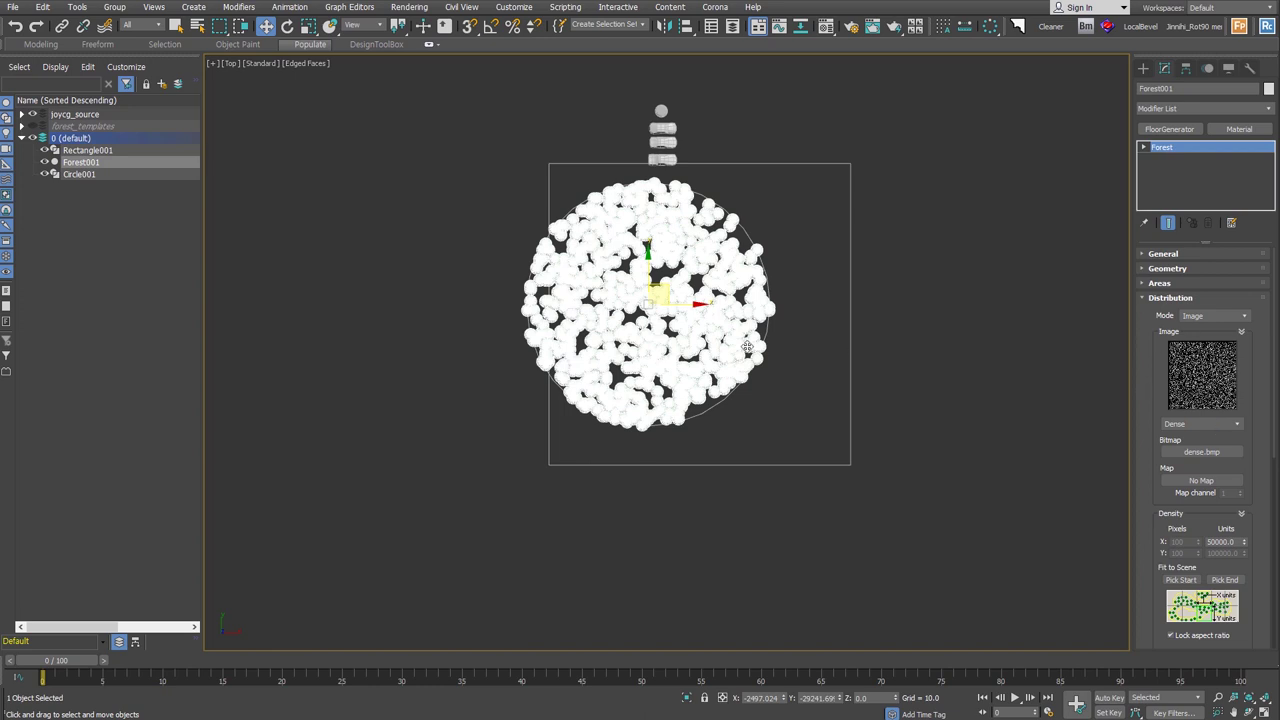
{"action": "scroll", "coordinate": [747, 346], "scroll_direction": "up", "scroll_amount": 3}
{"action": "key", "text": "F4"}
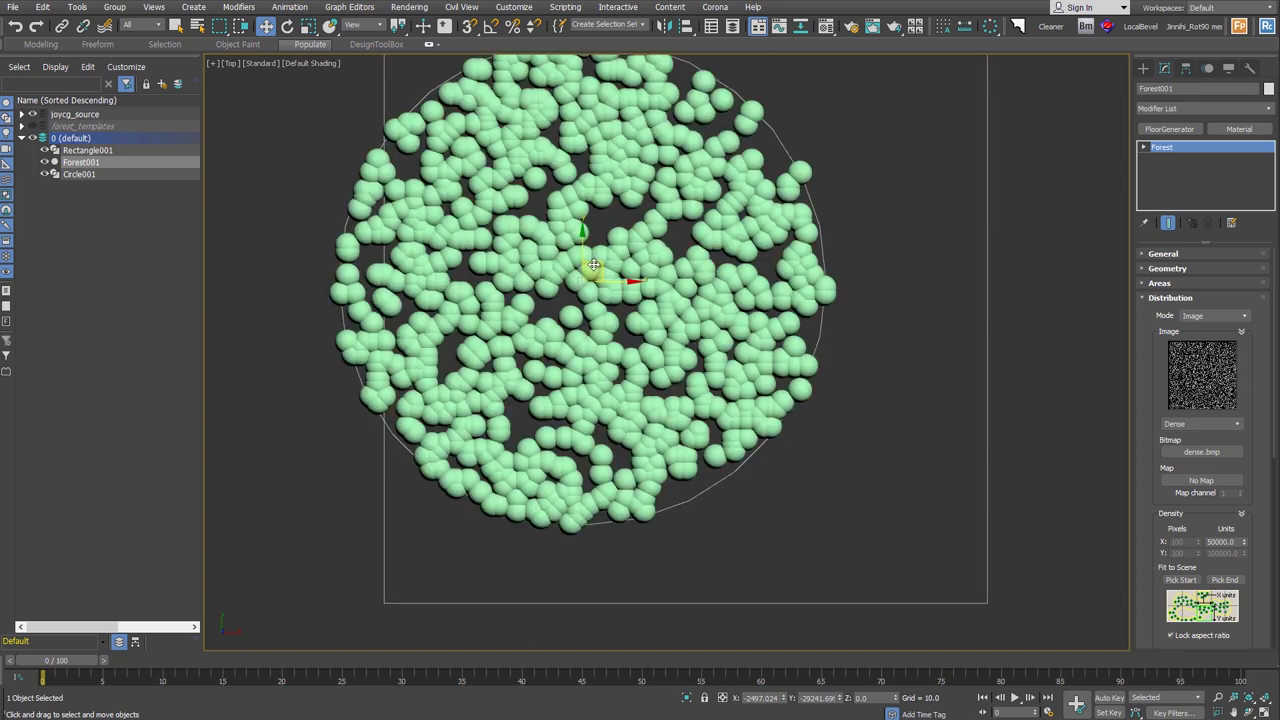
{"action": "middle_click_drag", "start_coordinate": [749, 321], "coordinate": [706, 222], "text": "alt"}
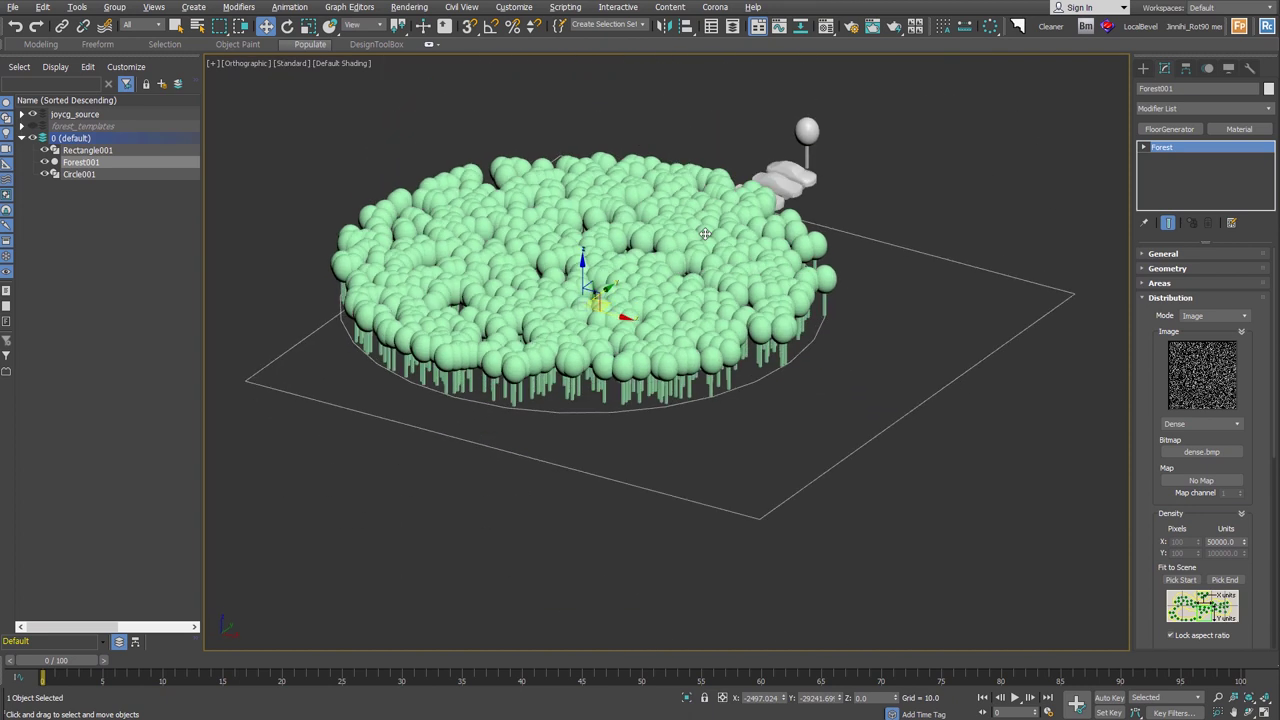
{"action": "scroll", "coordinate": [616, 293], "scroll_direction": "up", "scroll_amount": 3}
{"action": "middle_click_drag", "start_coordinate": [626, 296], "coordinate": [694, 320]}
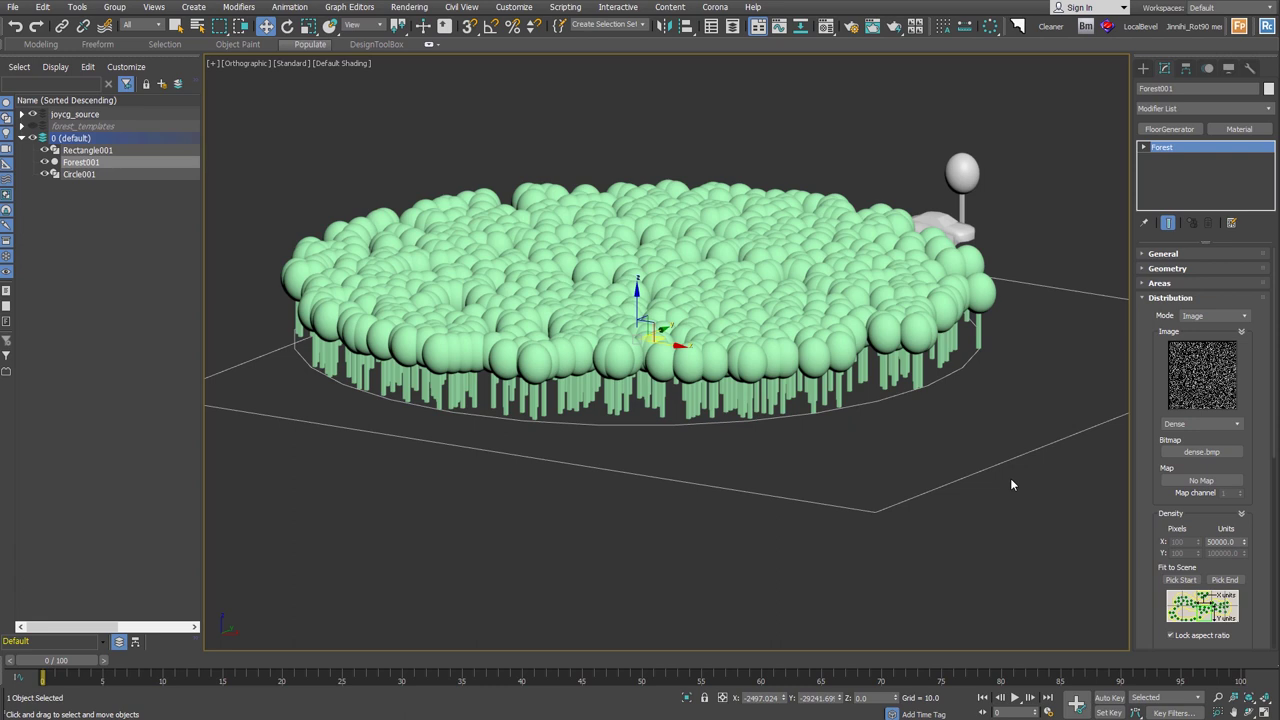
Collapse the Distribution rollout and expand Transform, scrolling to its Scale section
{"action": "left_click", "coordinate": [1178, 299]}
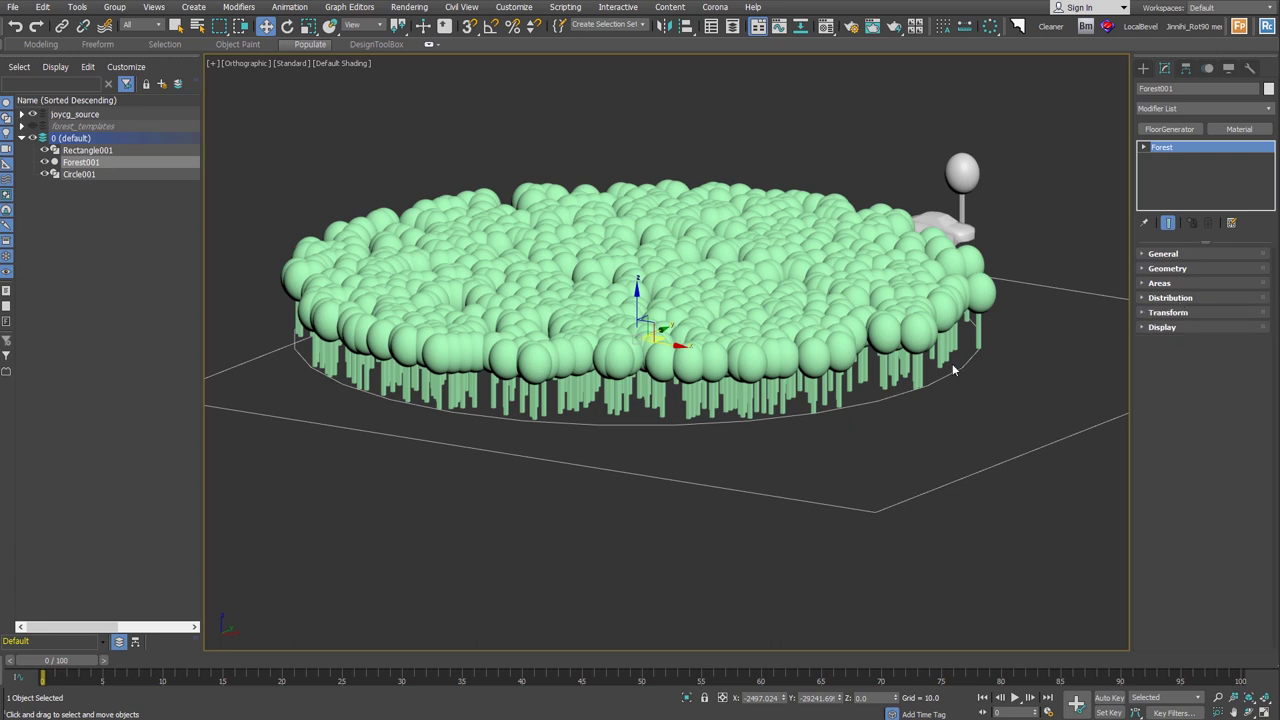
{"action": "left_click", "coordinate": [1198, 312]}
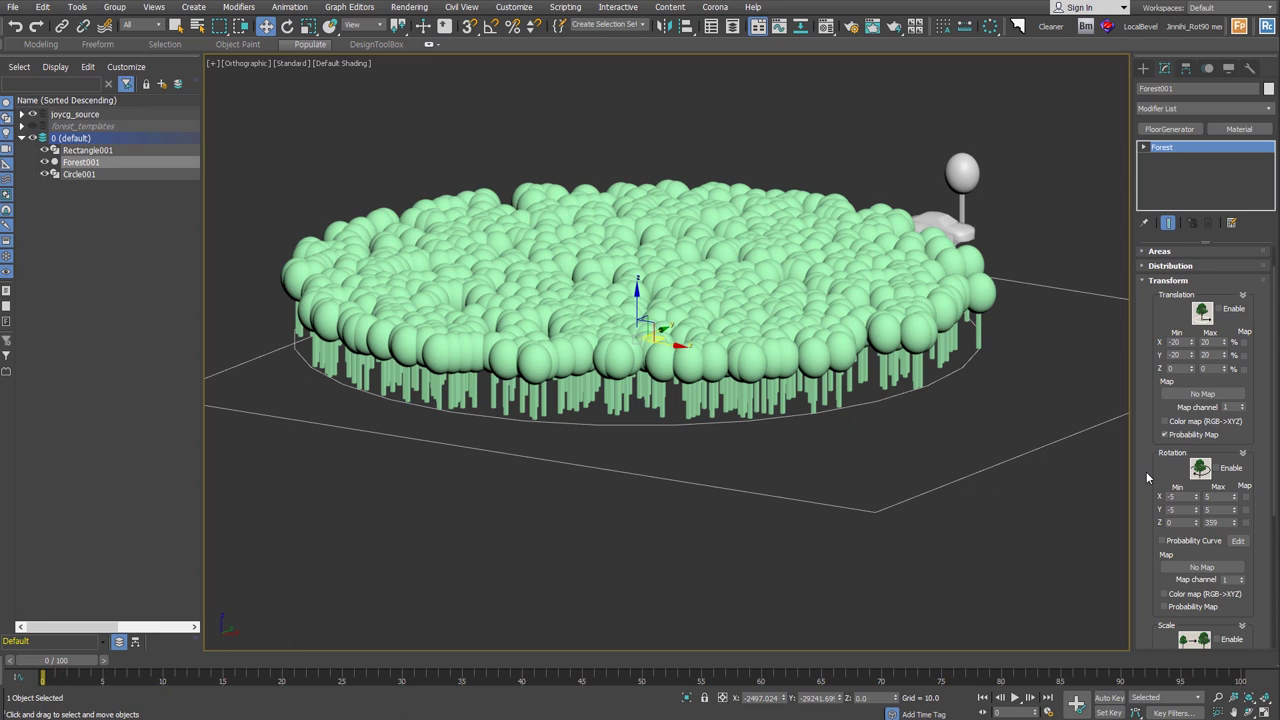
{"action": "mouse_move", "coordinate": [1153, 473]}
{"action": "left_mouse_down"}
{"action": "mouse_move", "coordinate": [1151, 398]}
{"action": "mouse_move", "coordinate": [1139, 462]}
{"action": "left_mouse_up"}
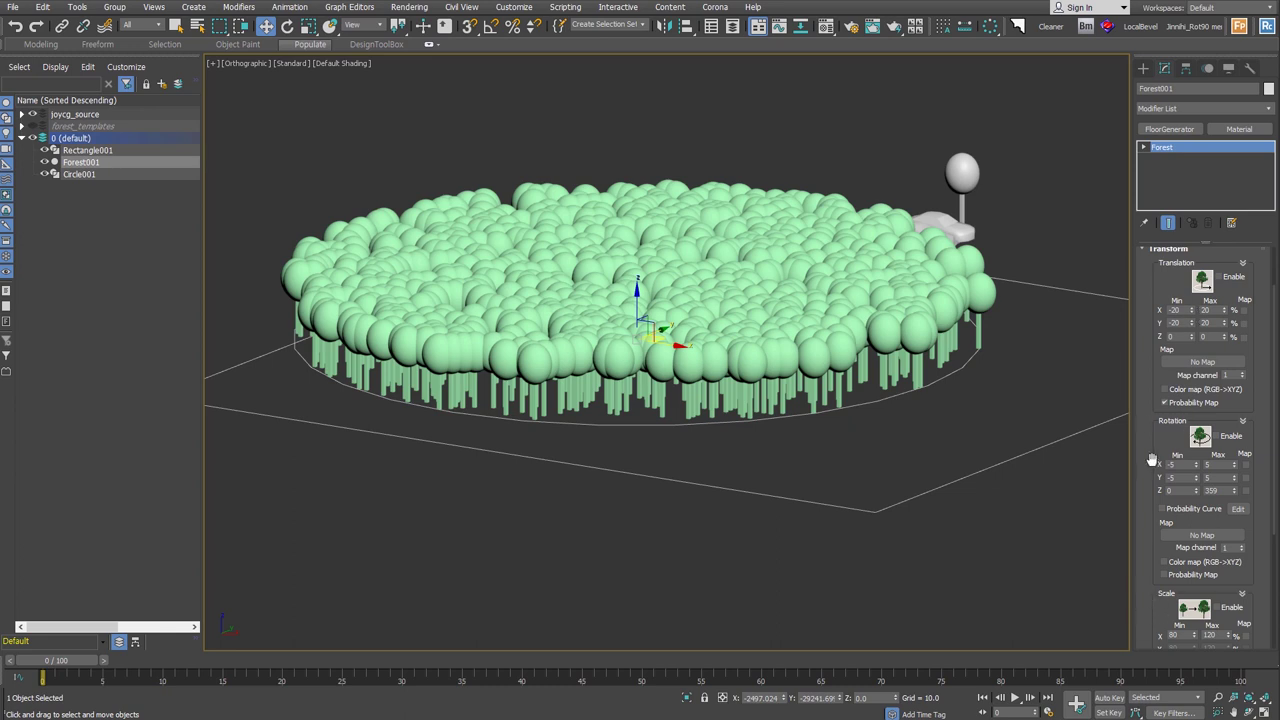
{"action": "left_click_drag", "start_coordinate": [1152, 460], "coordinate": [1142, 402]}
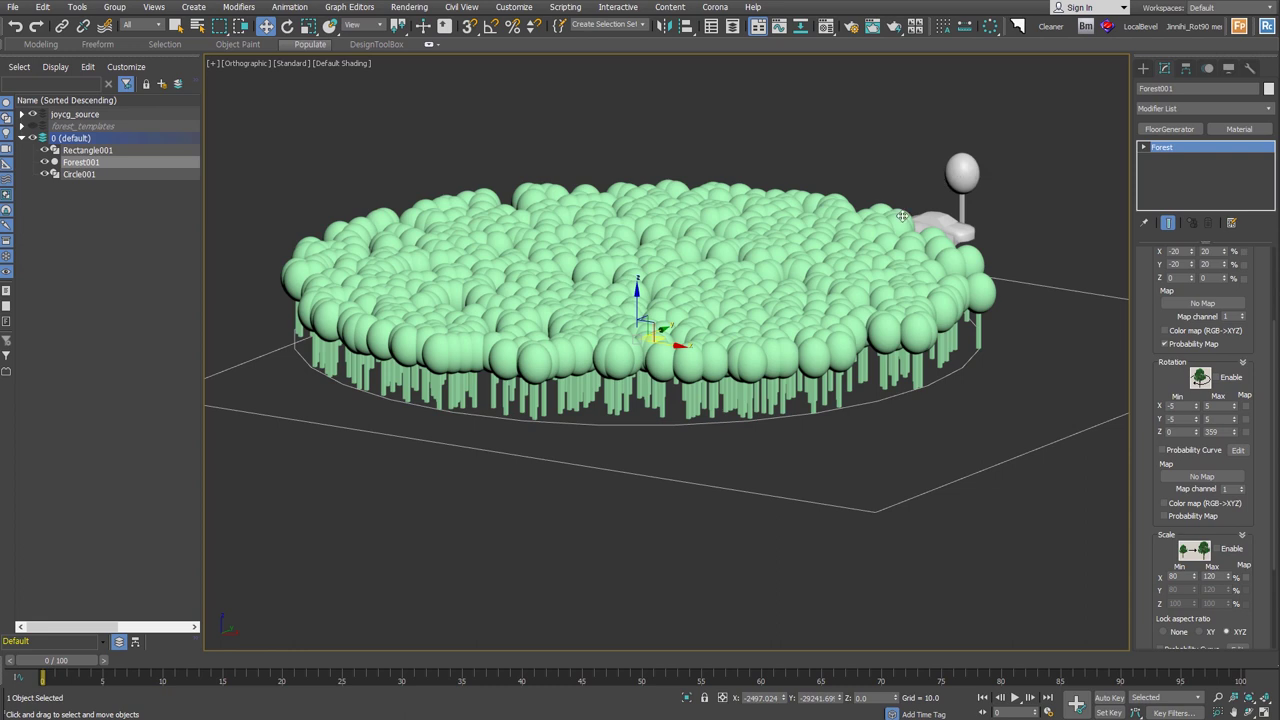
{"action": "scroll", "coordinate": [1183, 265], "scroll_direction": "up", "scroll_amount": 5}
{"action": "scroll", "coordinate": [1183, 265], "scroll_direction": "up", "scroll_amount": 5}
Replace the scattered geometry with the joy_test_car custom object
{"action": "scroll", "coordinate": [1183, 265], "scroll_direction": "up", "scroll_amount": 1}
{"action": "left_click", "coordinate": [1202, 537]}
{"action": "left_click", "coordinate": [928, 232]}
{"action": "scroll", "coordinate": [872, 418], "scroll_direction": "up", "scroll_amount": 2}
{"action": "scroll", "coordinate": [845, 413], "scroll_direction": "up", "scroll_amount": 1}
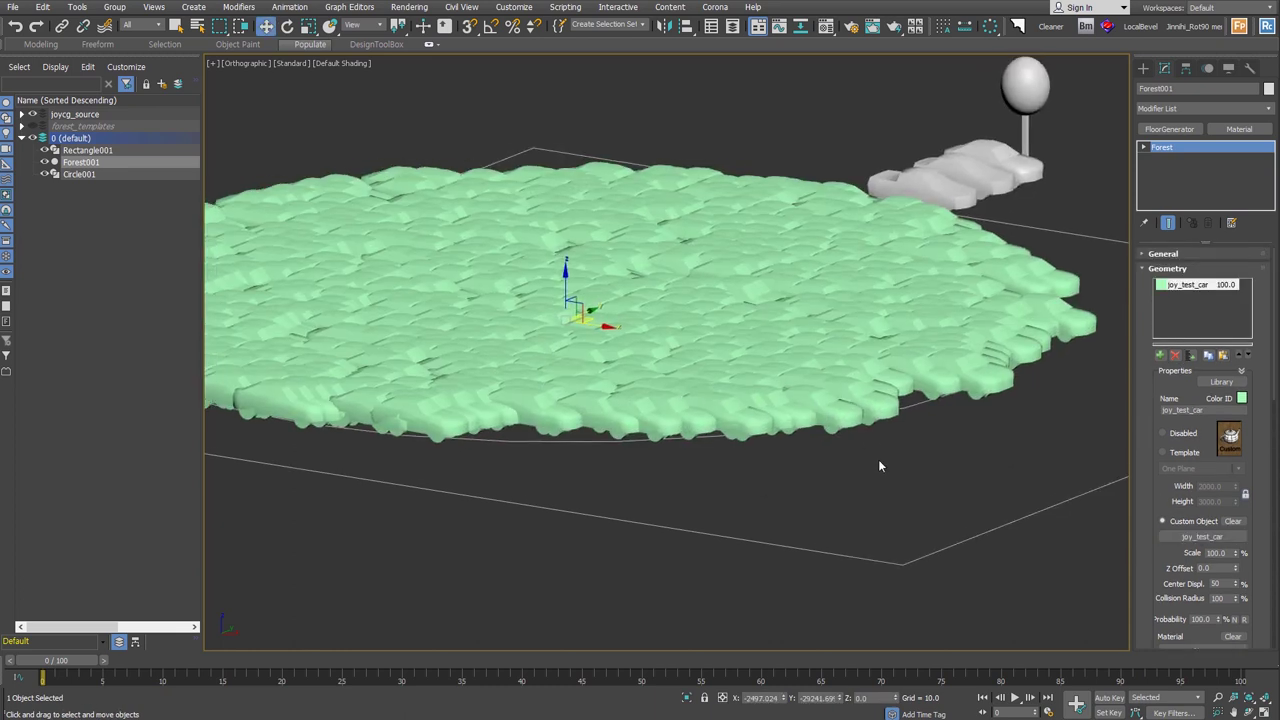
{"action": "scroll", "coordinate": [878, 459], "scroll_direction": "up", "scroll_amount": 3}
{"action": "left_click", "coordinate": [1170, 268]}
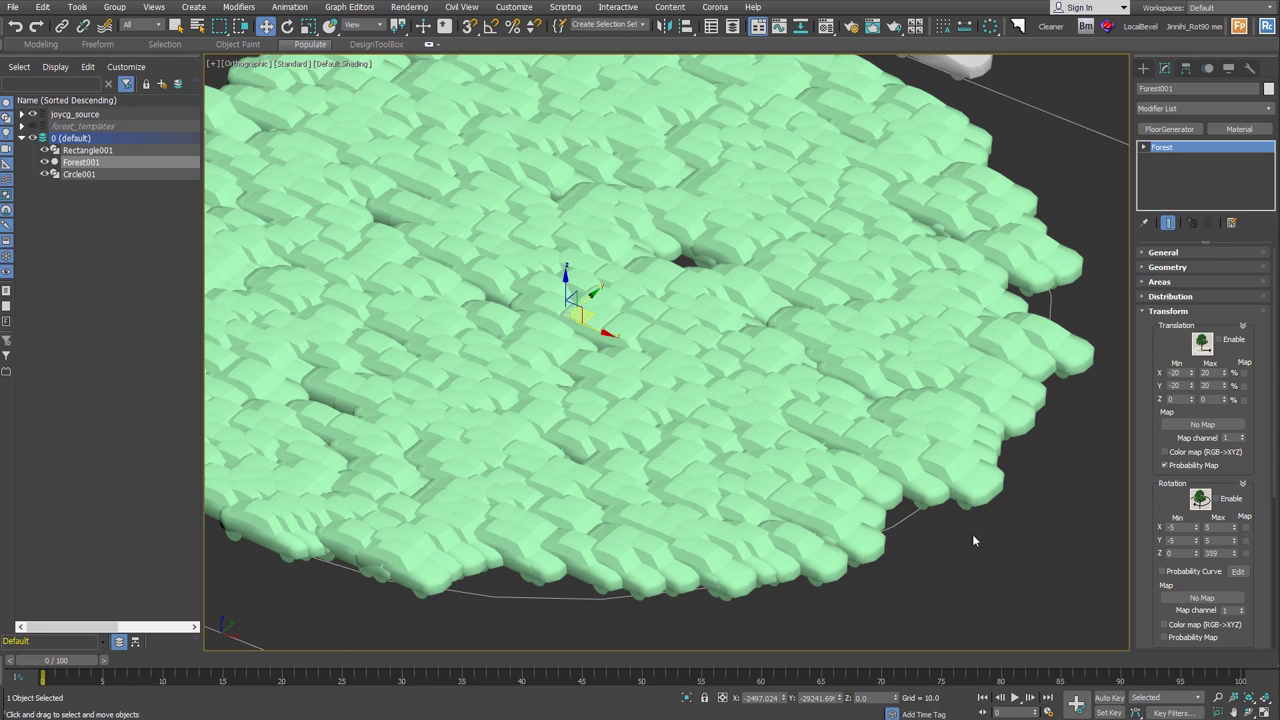
Reset the Rotation X and Y Min and Max values to 0
{"action": "middle_click_drag", "start_coordinate": [978, 539], "coordinate": [986, 518], "text": "alt"}
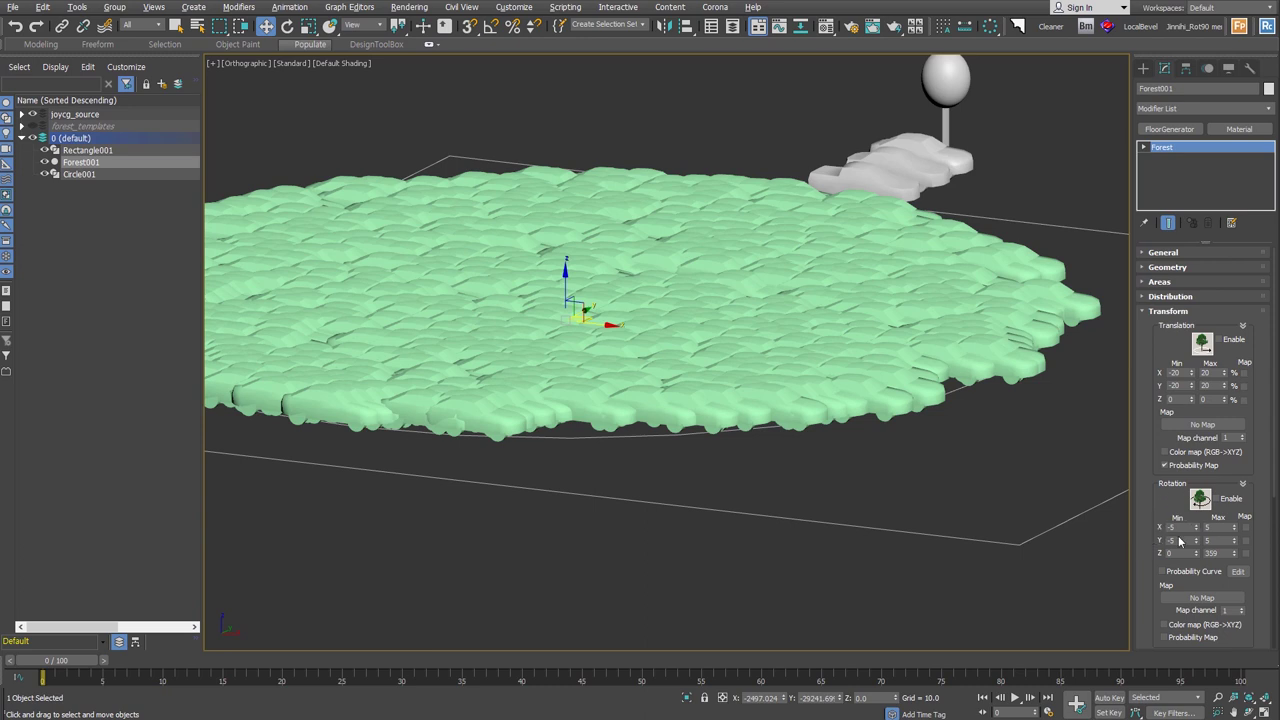
{"action": "right_click", "coordinate": [1191, 527]}
{"action": "right_click", "coordinate": [1196, 540]}
{"action": "right_click", "coordinate": [1236, 540]}
{"action": "right_click", "coordinate": [1237, 527]}
Enable random rotation for the scattered cars, with Z at 0–359
{"action": "left_click", "coordinate": [1231, 500]}
{"action": "scroll", "coordinate": [942, 450], "scroll_direction": "up", "scroll_amount": 3}
{"action": "scroll", "coordinate": [940, 468], "scroll_direction": "down", "scroll_amount": 3}
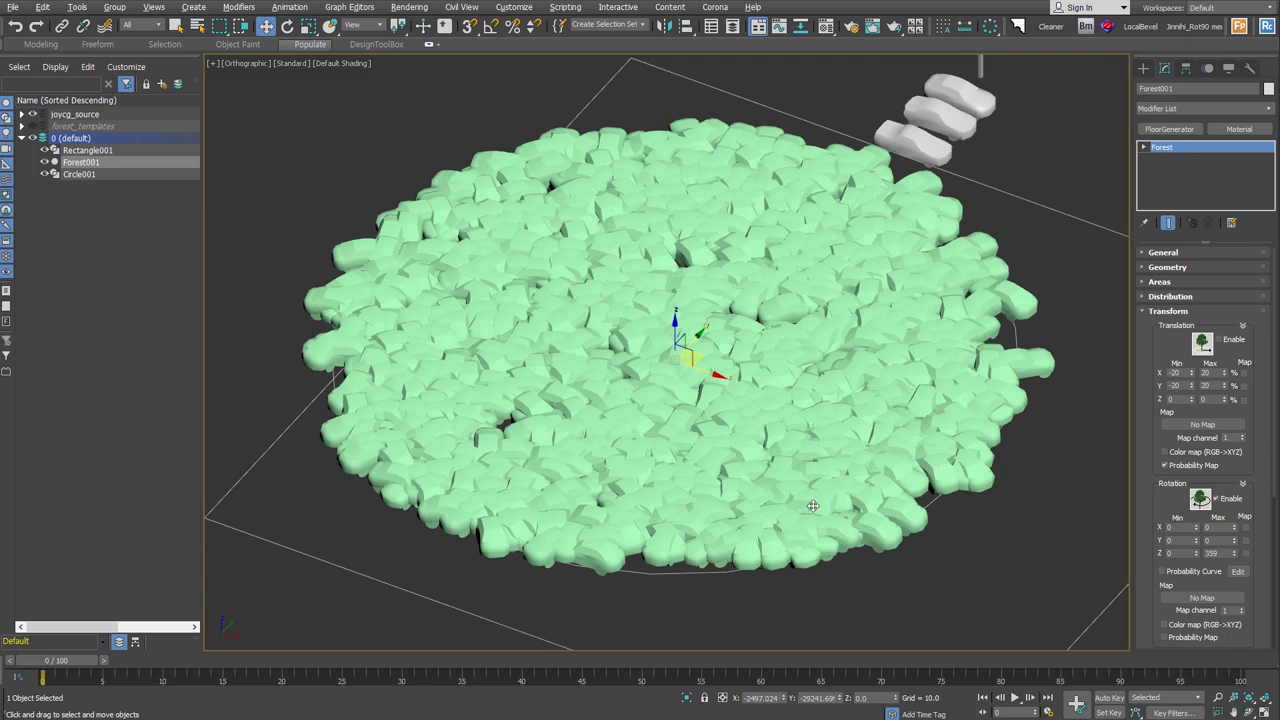
{"action": "scroll", "coordinate": [1151, 510], "scroll_direction": "down", "scroll_amount": 5}
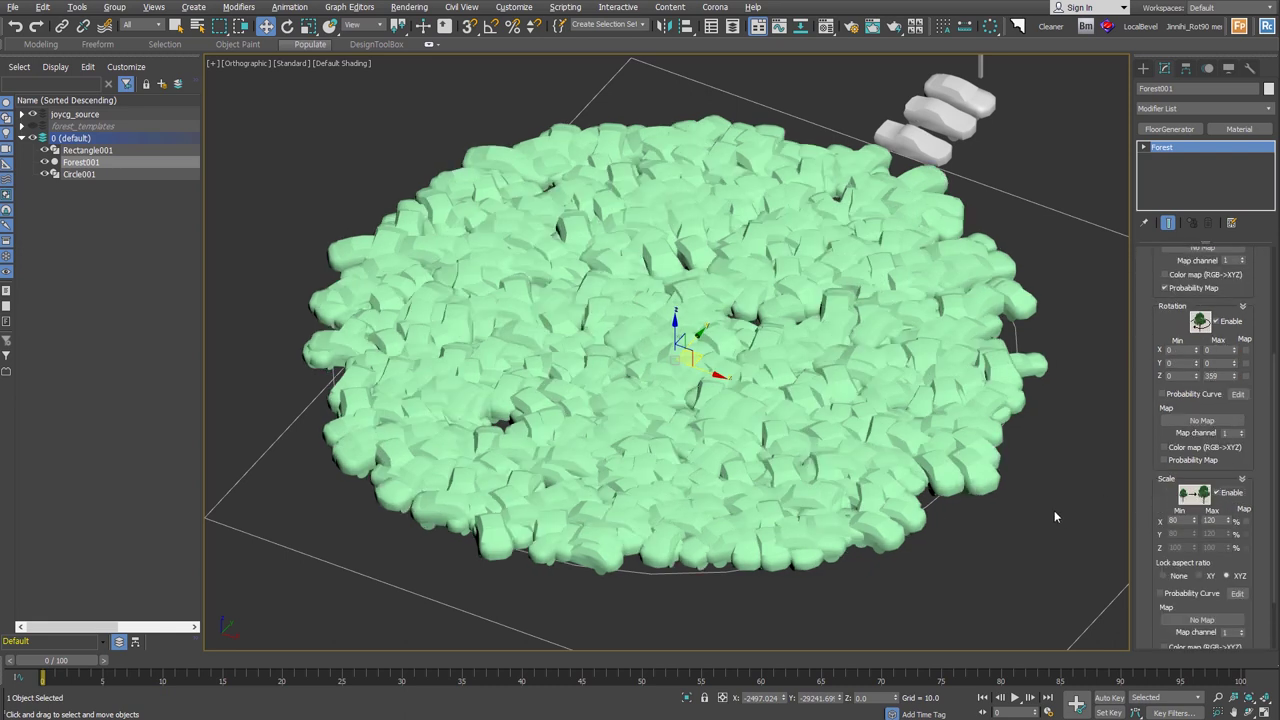
{"action": "middle_click_drag", "start_coordinate": [1057, 520], "coordinate": [1080, 492], "text": "alt"}
Set the scale range to 120–144 %, then disable scale variation
{"action": "right_click", "coordinate": [1196, 522]}
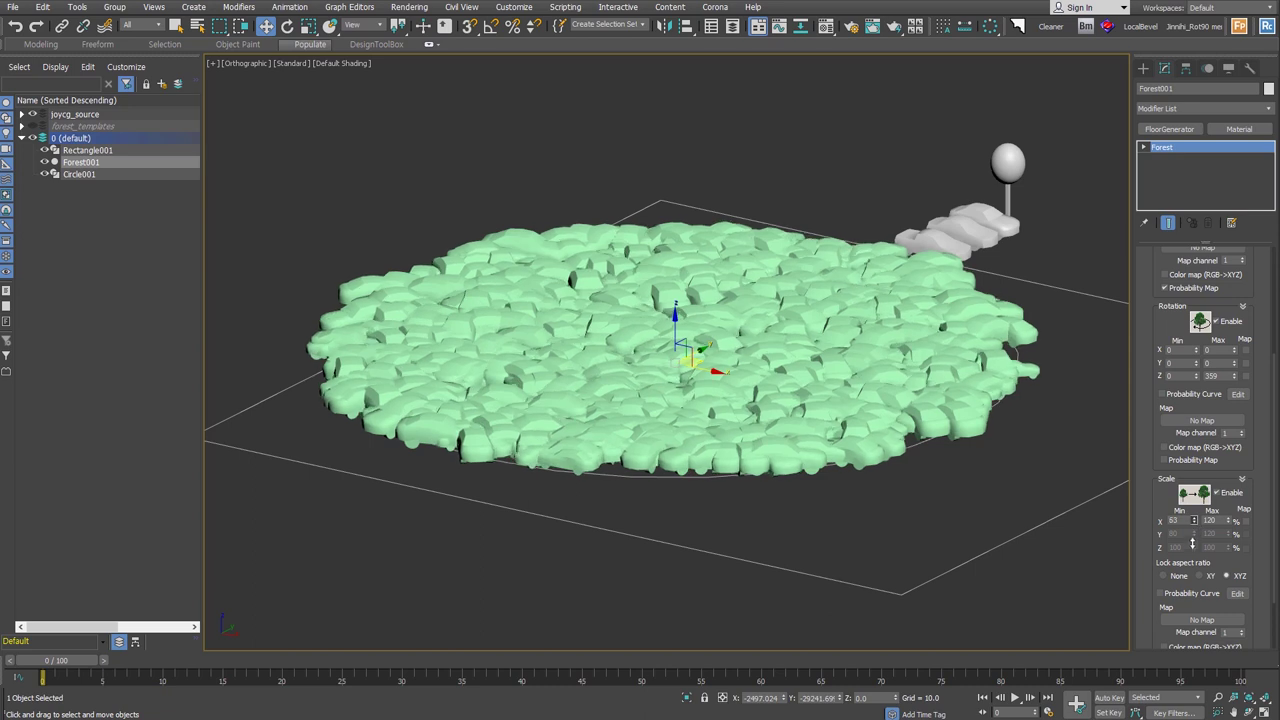
{"action": "left_click_drag", "start_coordinate": [1233, 528], "coordinate": [1226, 502]}
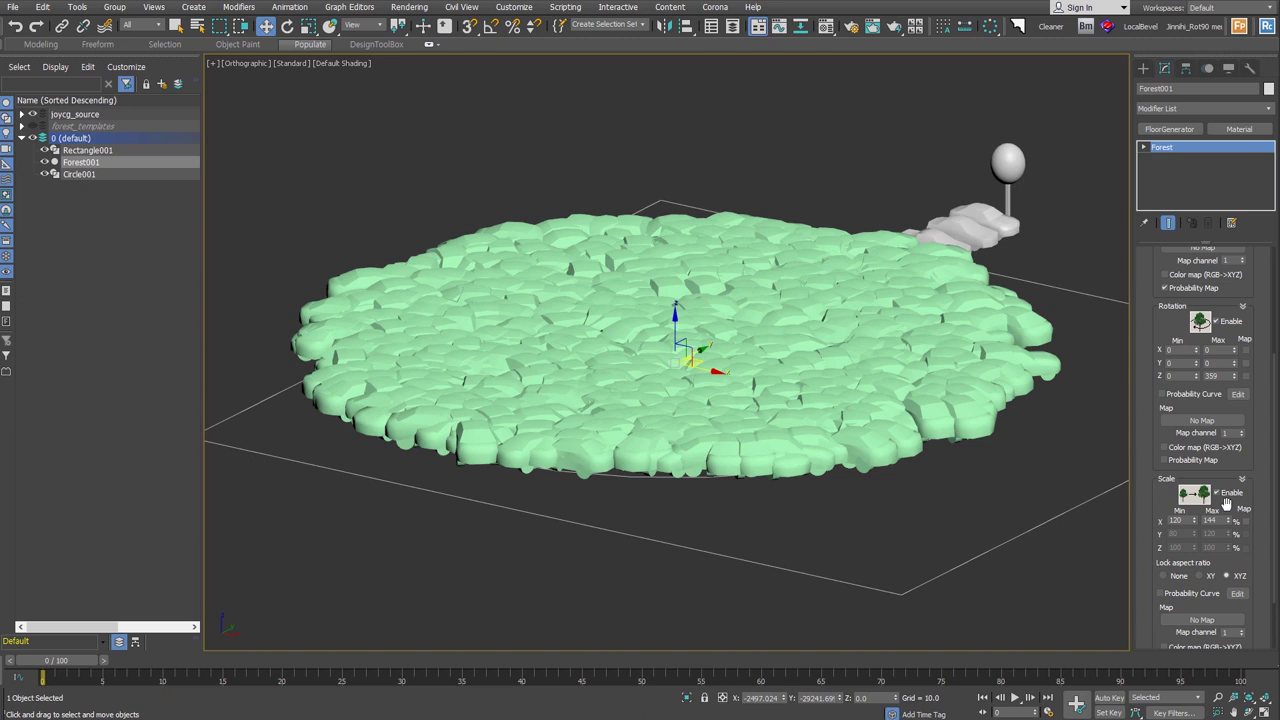
{"action": "left_click", "coordinate": [1229, 494]}
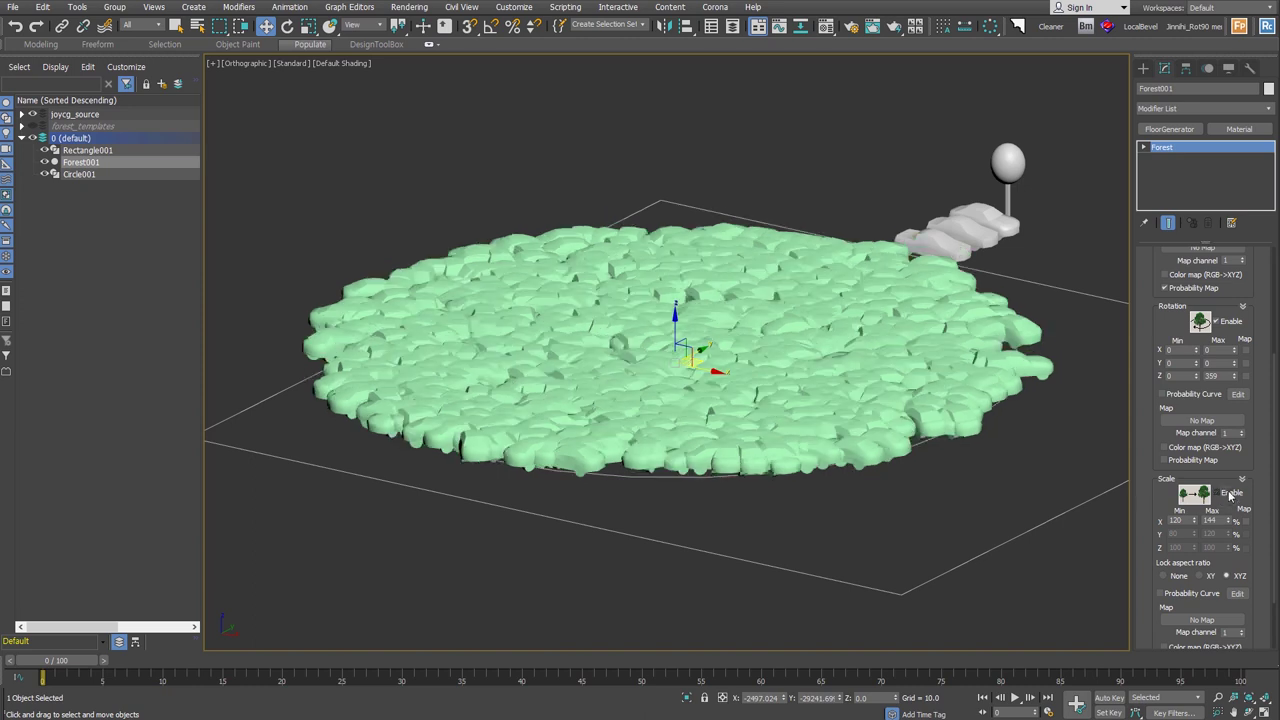
{"action": "scroll", "coordinate": [1188, 311], "scroll_direction": "up", "scroll_amount": 5}
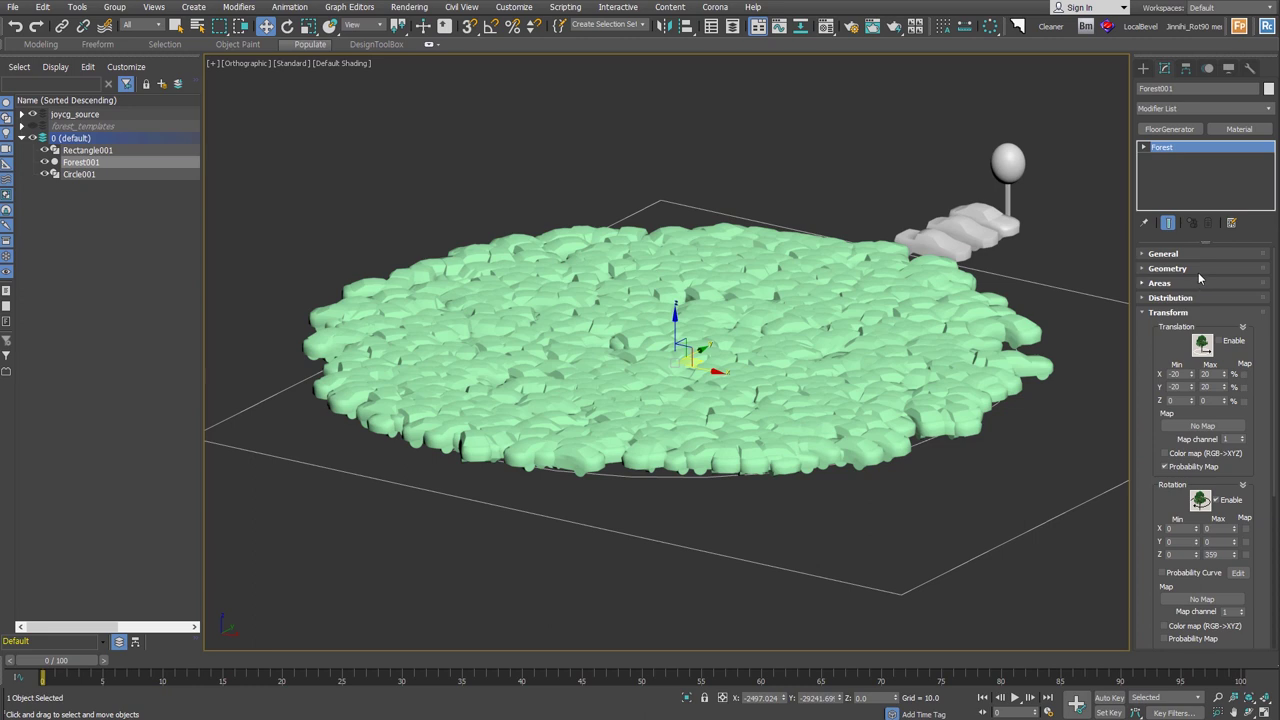
Switch the scattered geometry back to the joy_test_Tree custom object
{"action": "left_click", "coordinate": [1197, 269]}
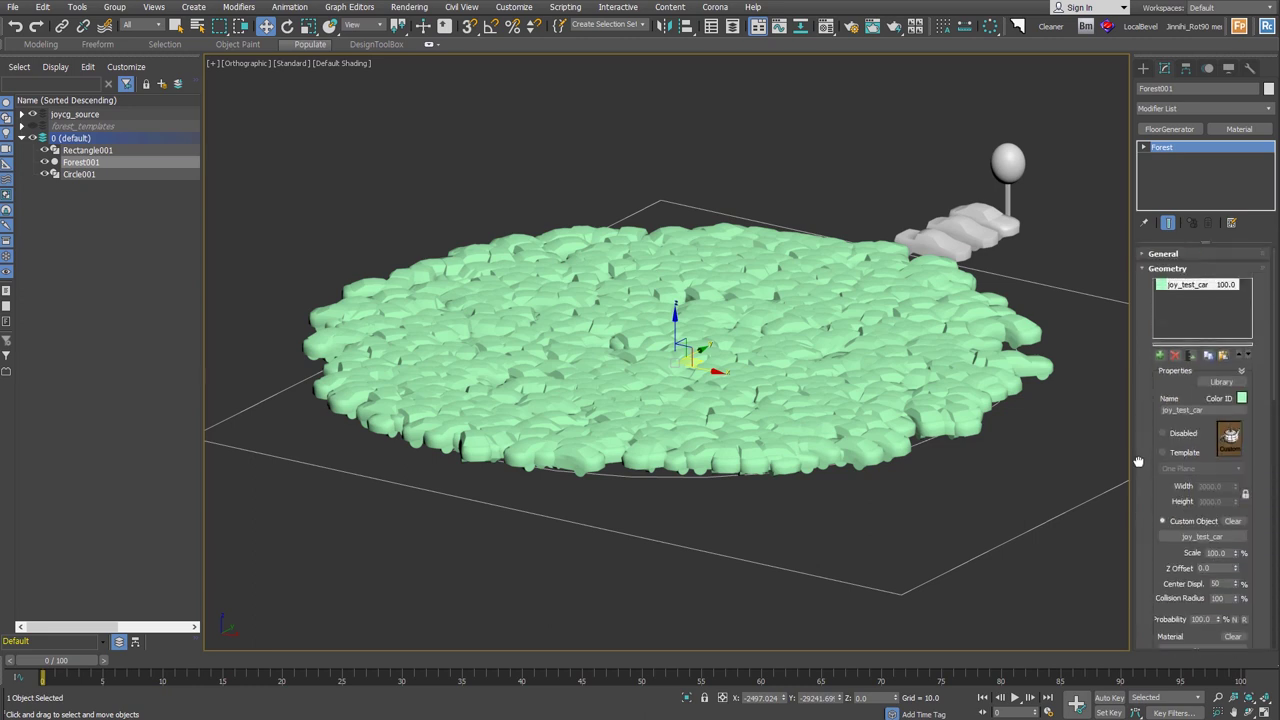
{"action": "left_click", "coordinate": [1202, 537]}
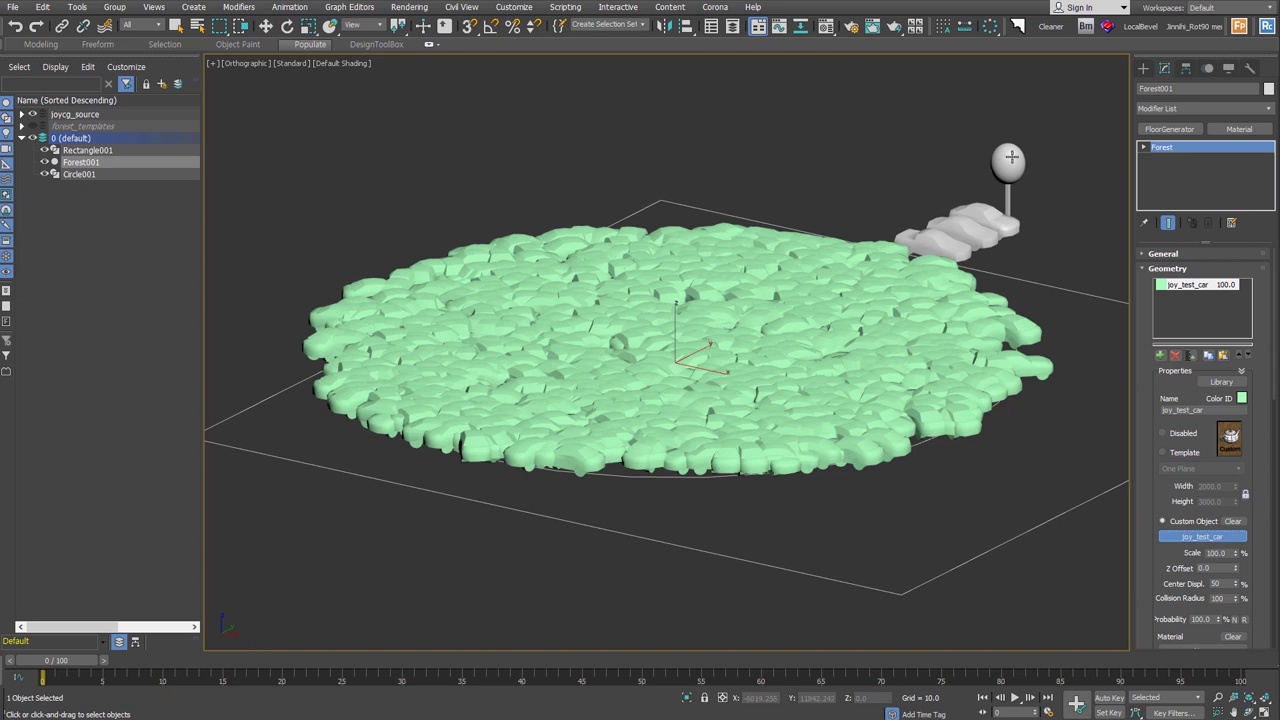
{"action": "left_click", "coordinate": [1010, 157]}
Re-enable scale variation with a 77–168 % range
{"action": "scroll", "coordinate": [1200, 450], "scroll_direction": "down", "scroll_amount": 5}
{"action": "scroll", "coordinate": [1200, 450], "scroll_direction": "down", "scroll_amount": 5}
{"action": "left_click", "coordinate": [1233, 429]}
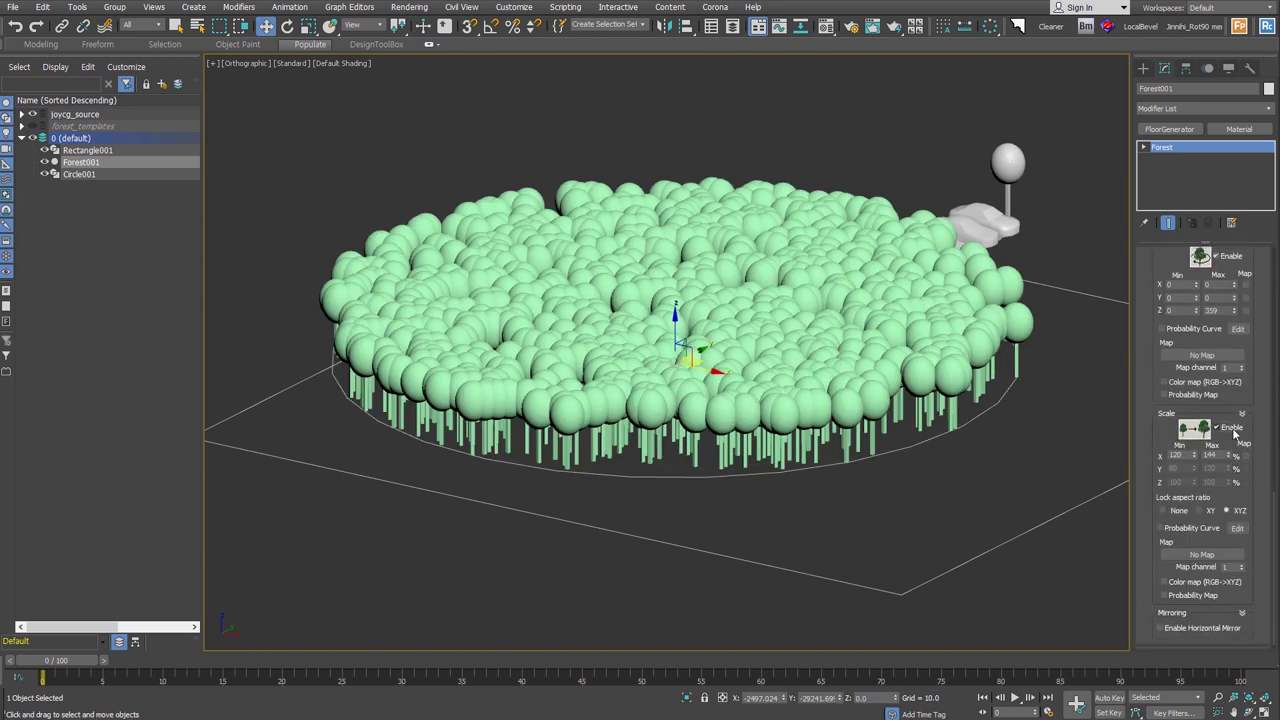
{"action": "mouse_move", "coordinate": [1193, 455]}
{"action": "left_mouse_down"}
{"action": "mouse_move", "coordinate": [1209, 466]}
{"action": "mouse_move", "coordinate": [1228, 450]}
{"action": "left_mouse_up"}
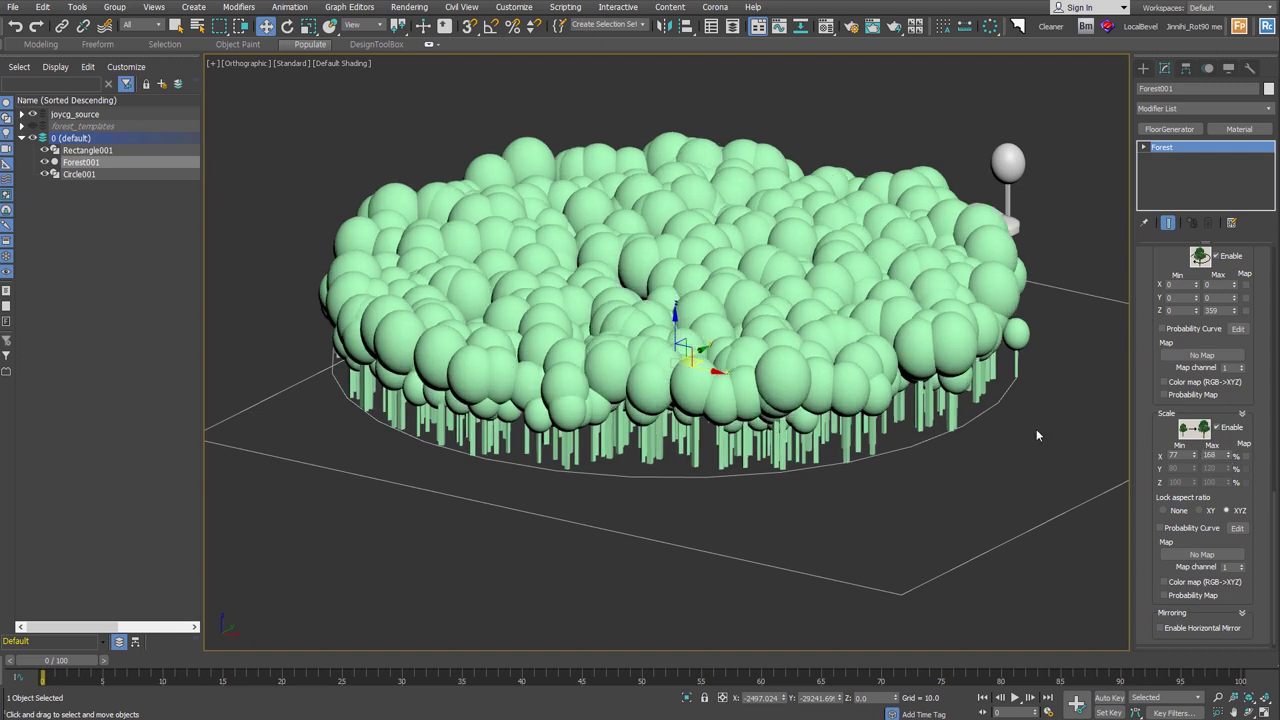
{"action": "middle_click_drag", "start_coordinate": [1036, 429], "coordinate": [1040, 390], "text": "alt"}
Collapse Transform and begin lowering the Distribution Density X value
{"action": "scroll", "coordinate": [1160, 320], "scroll_direction": "up", "scroll_amount": 4}
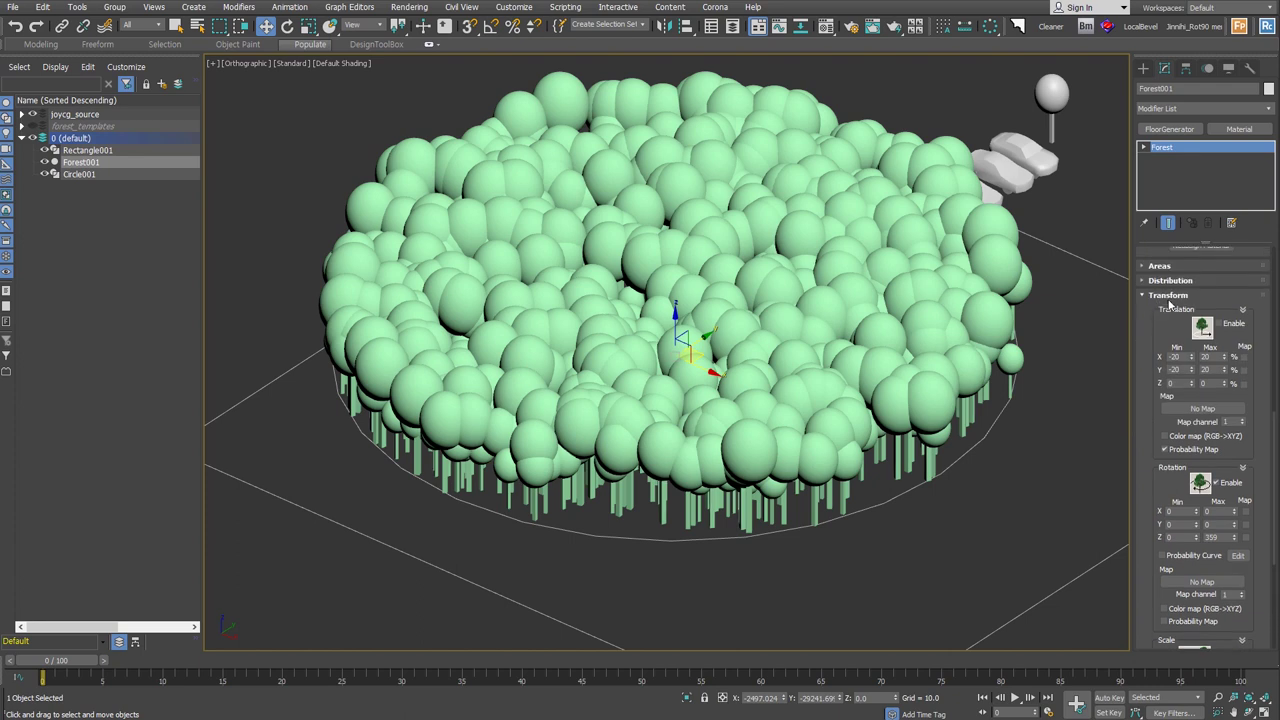
{"action": "left_click", "coordinate": [1166, 297]}
{"action": "scroll", "coordinate": [1154, 360], "scroll_direction": "down", "scroll_amount": 3}
{"action": "scroll", "coordinate": [1153, 440], "scroll_direction": "down", "scroll_amount": 5}
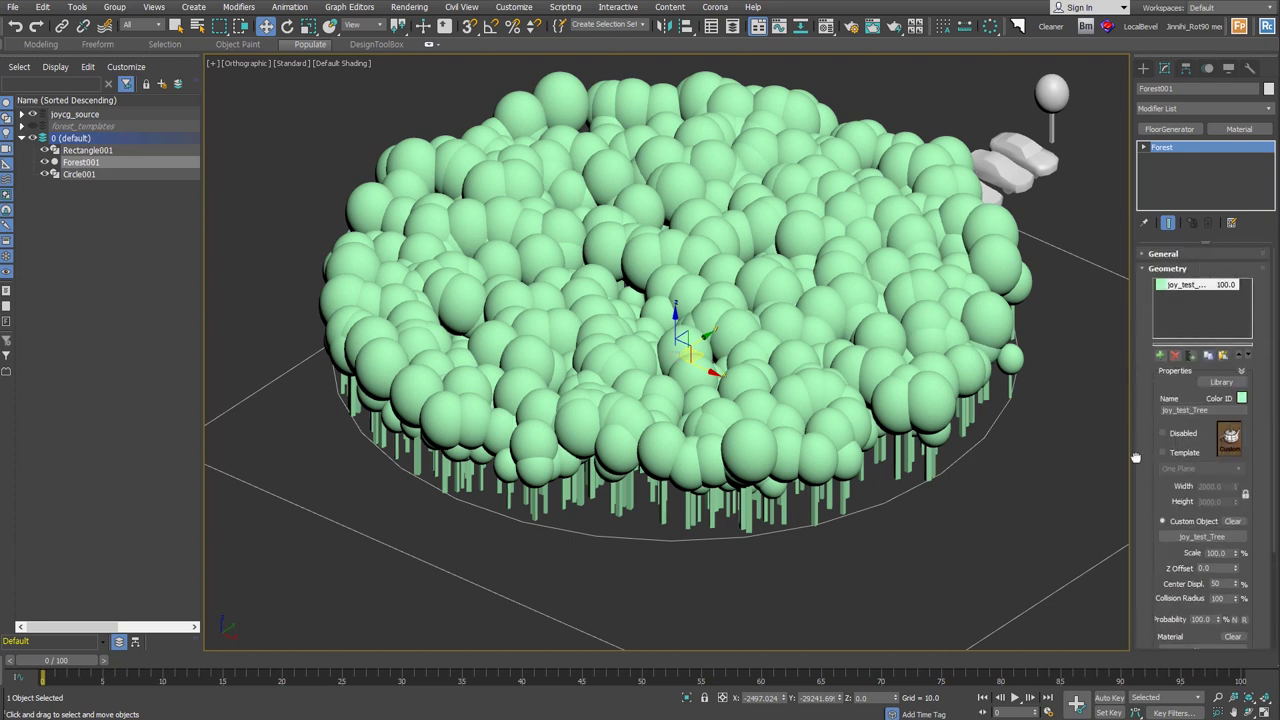
{"action": "left_click_drag", "start_coordinate": [1245, 507], "coordinate": [1240, 538]}
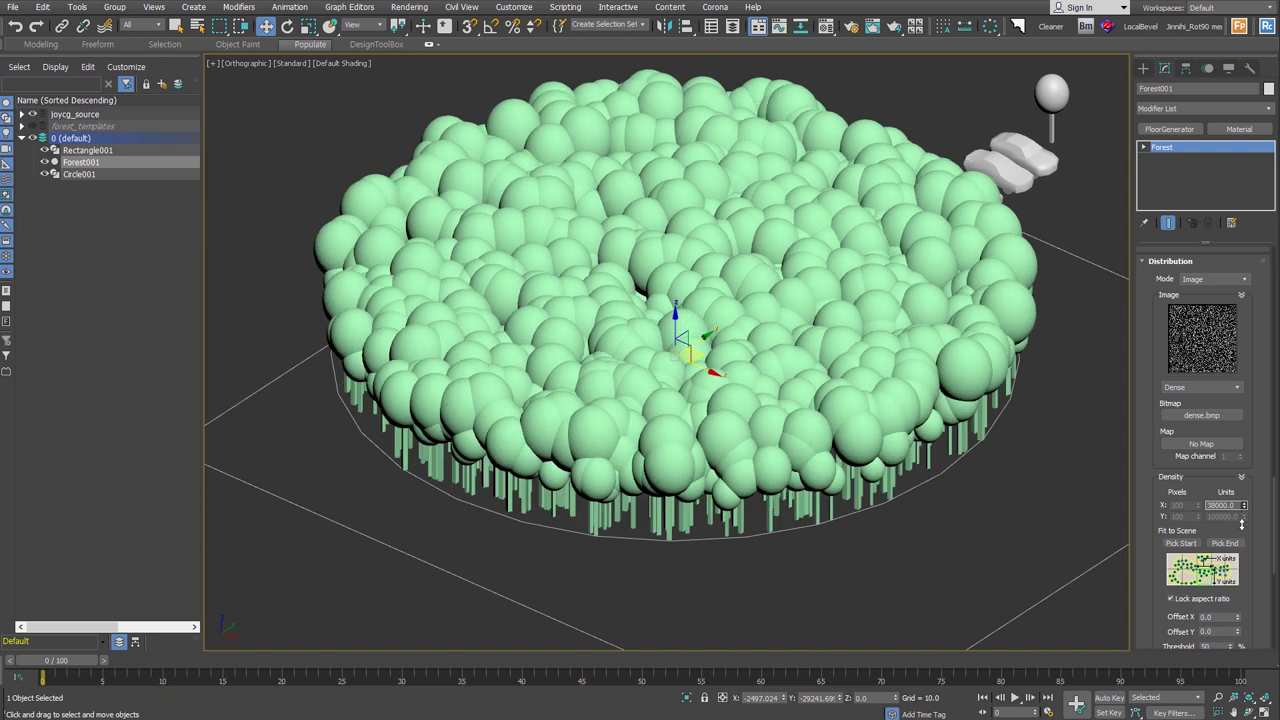
Adjust Density X up and down, settling on 63360 so trees fill the circle
{"action": "left_click_drag", "start_coordinate": [1240, 537], "coordinate": [1243, 497]}
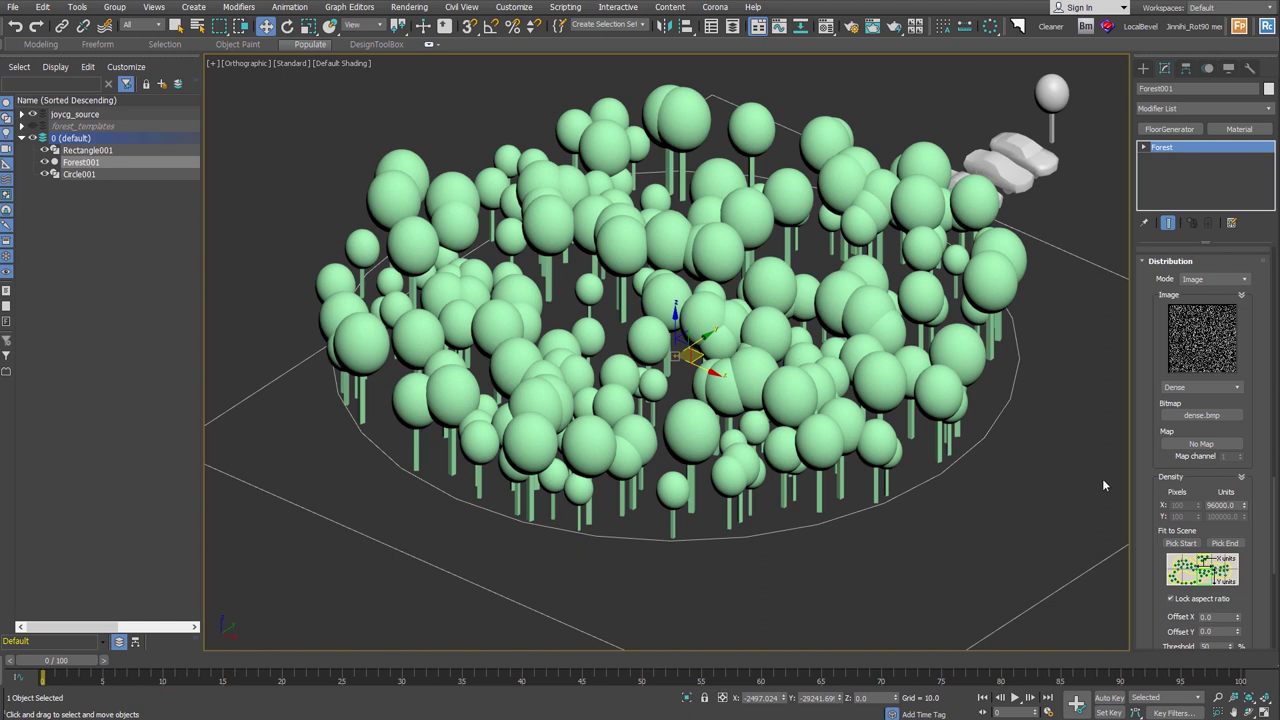
{"action": "left_click_drag", "start_coordinate": [1245, 505], "coordinate": [1243, 527]}
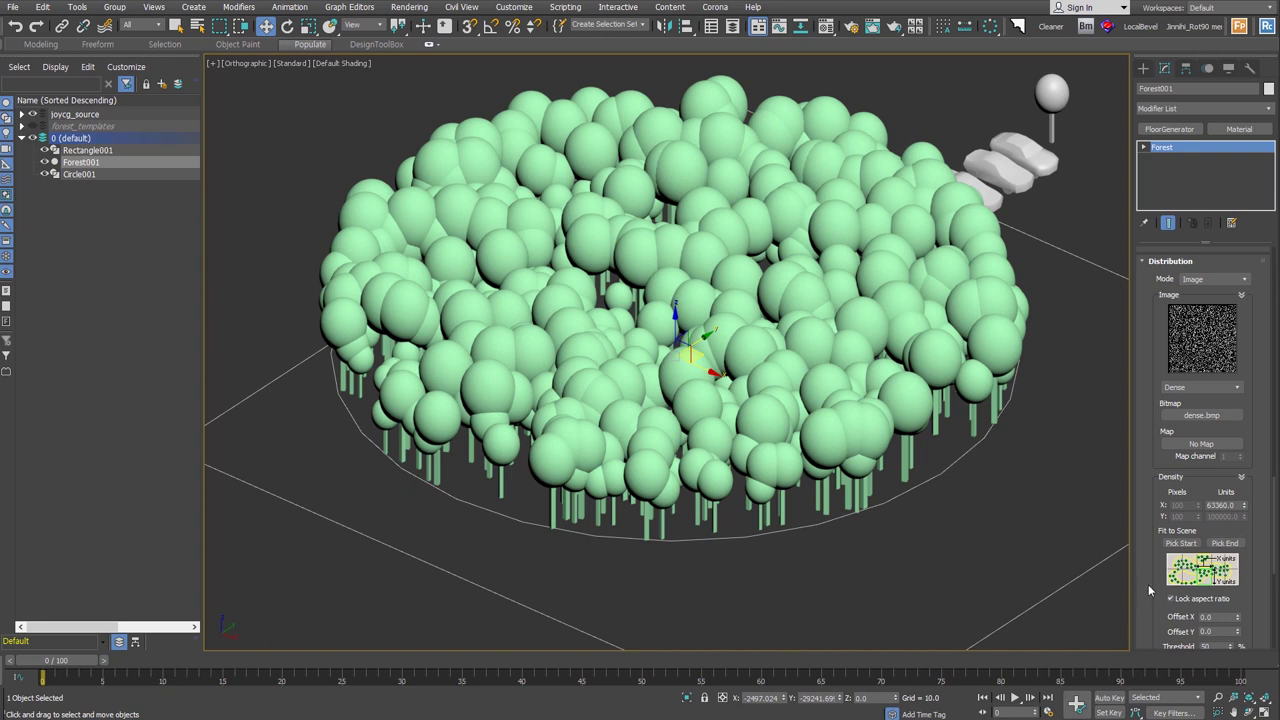
{"action": "left_click_drag", "start_coordinate": [1150, 577], "coordinate": [1156, 424]}
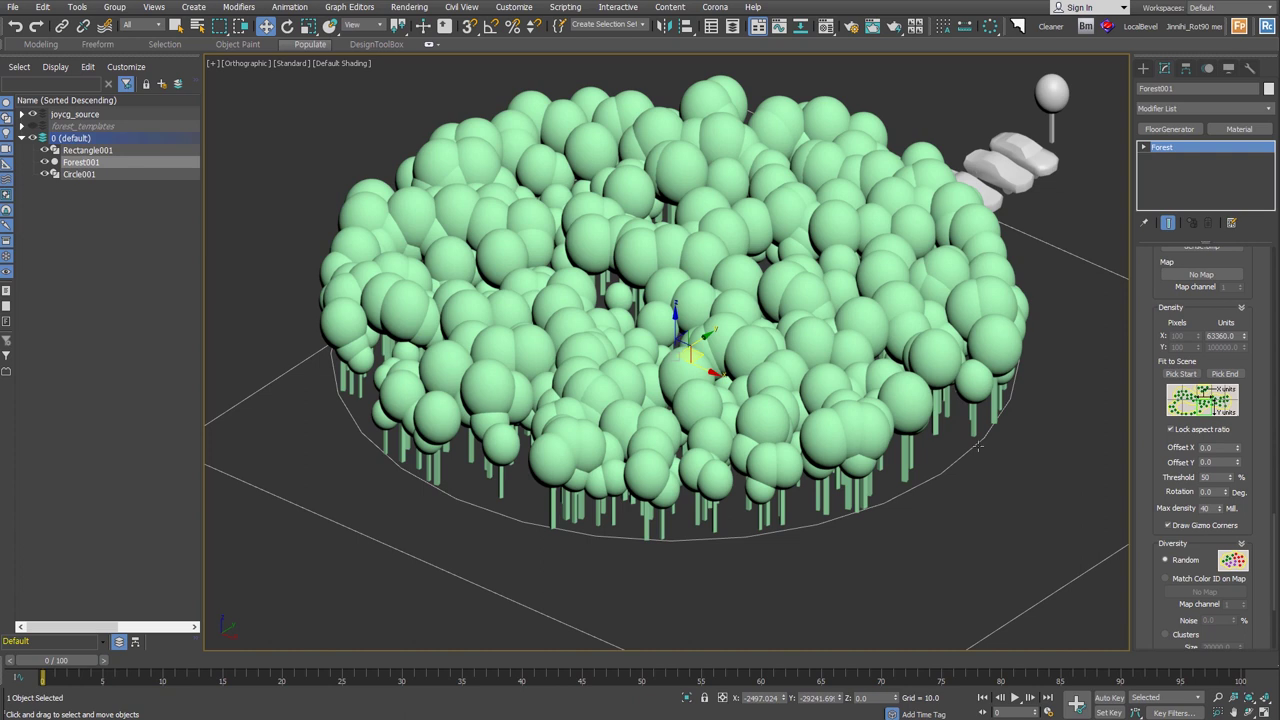
{"action": "scroll", "coordinate": [1146, 401], "scroll_direction": "down", "scroll_amount": 3}
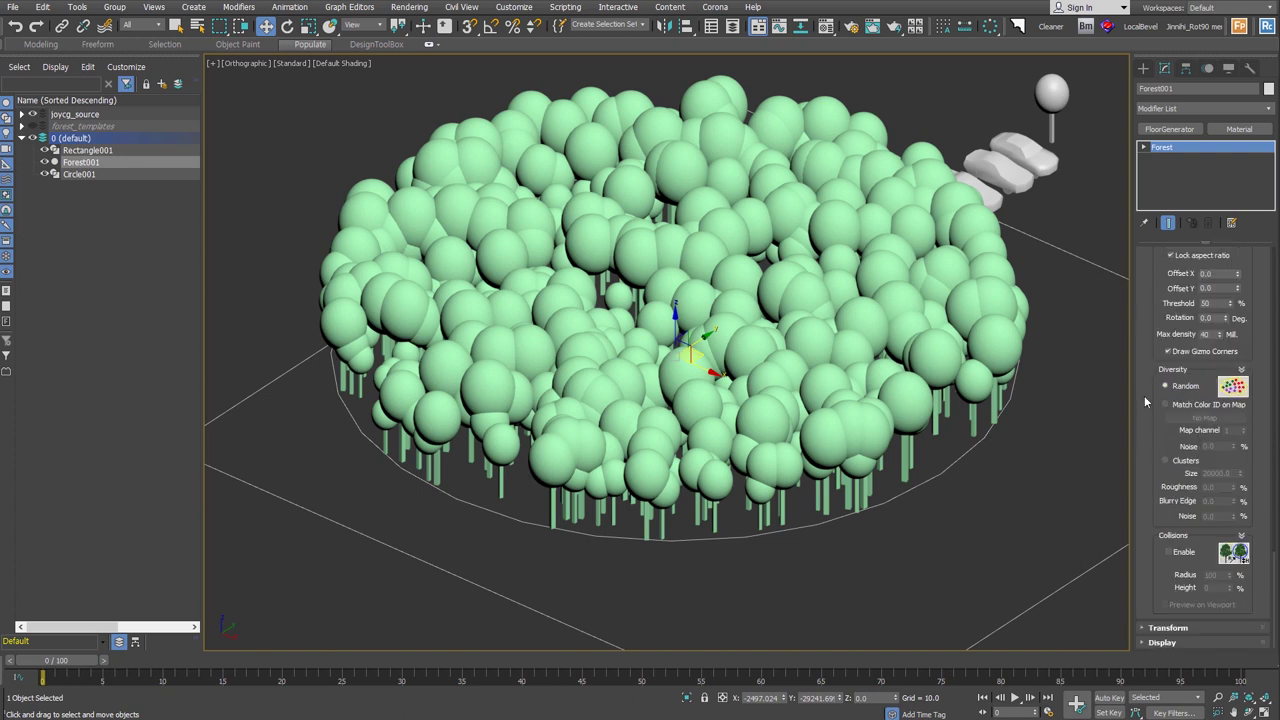